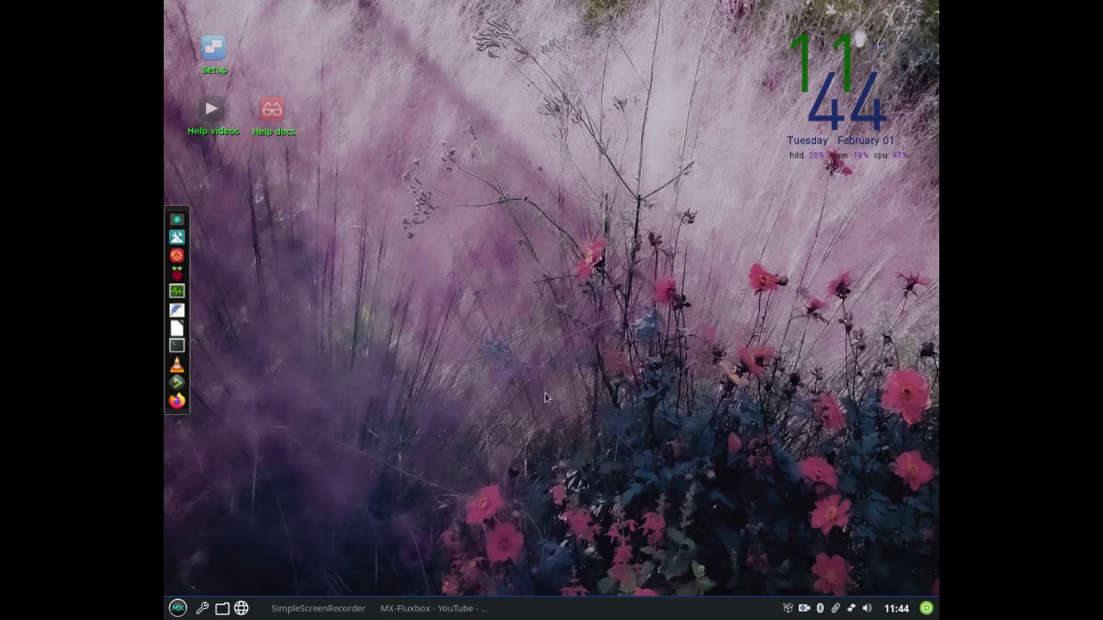
- Switch to Firefox to view the MX-Fluxbox YouTube playlist, and minimize the browser window
left_click(405, 609)
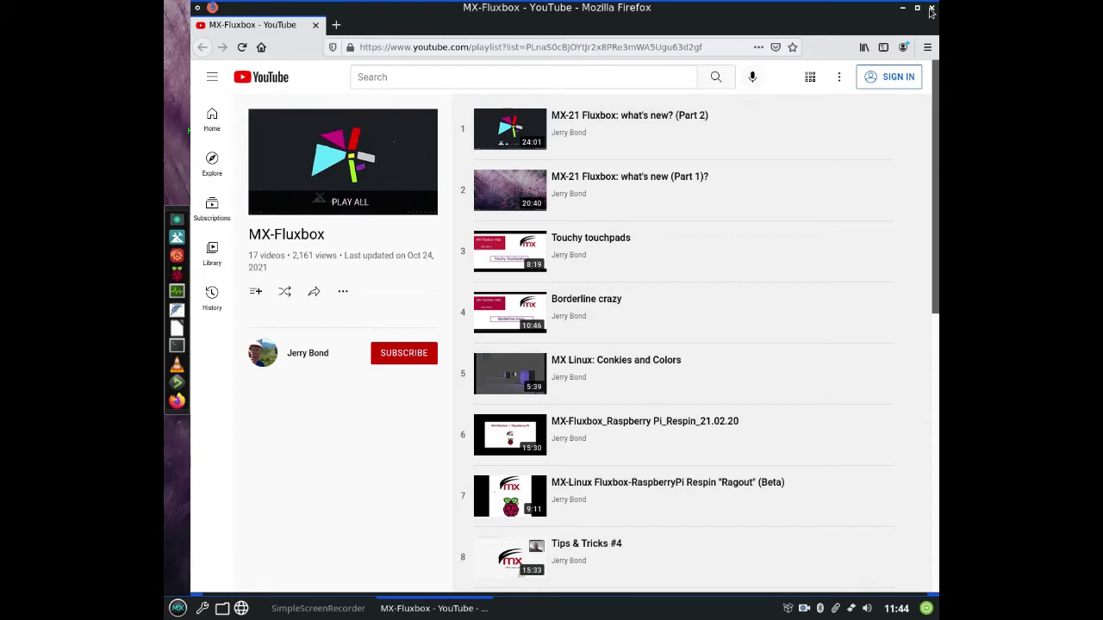
left_click(903, 8)
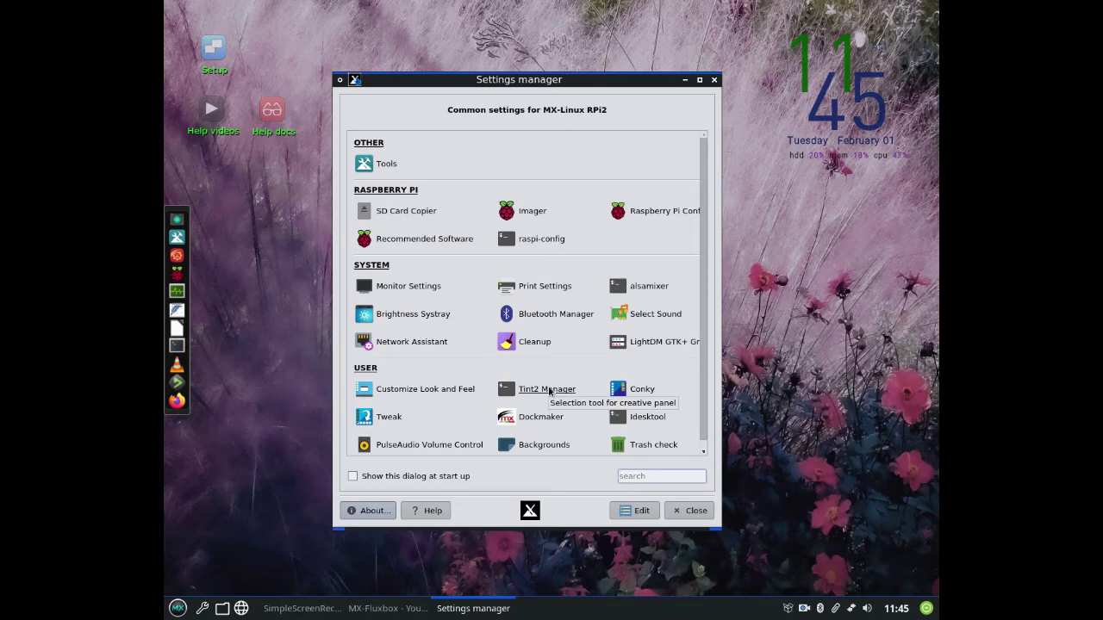
- Open Tint2 Manager, reposition its window and enlarge it to show the full list of panel configurations
left_click(549, 390)
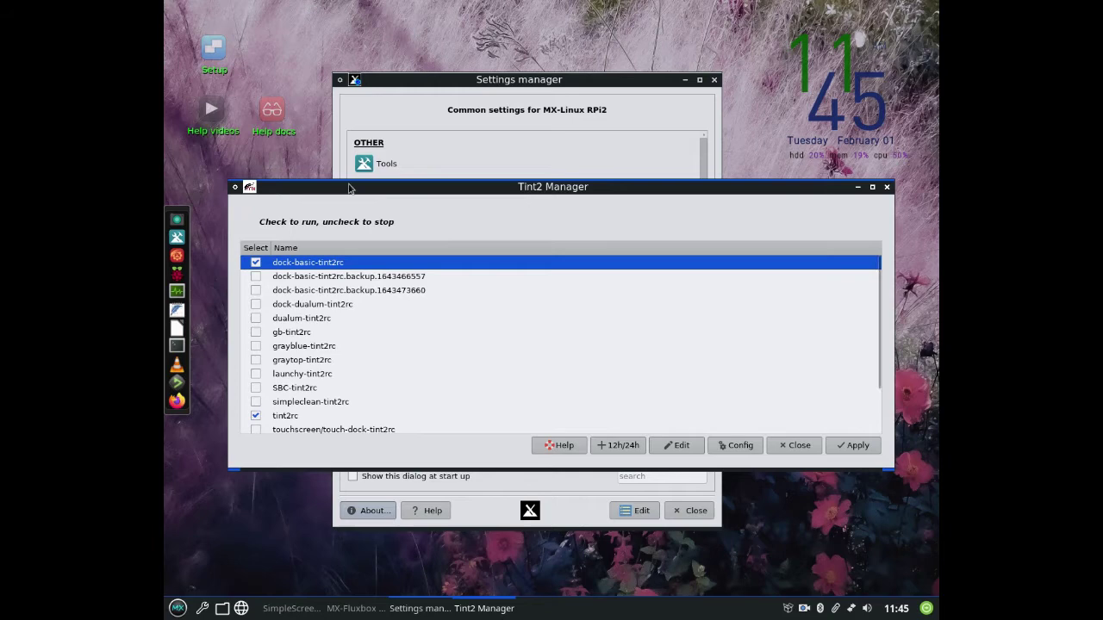
left_click_drag(346, 187, 340, 131)
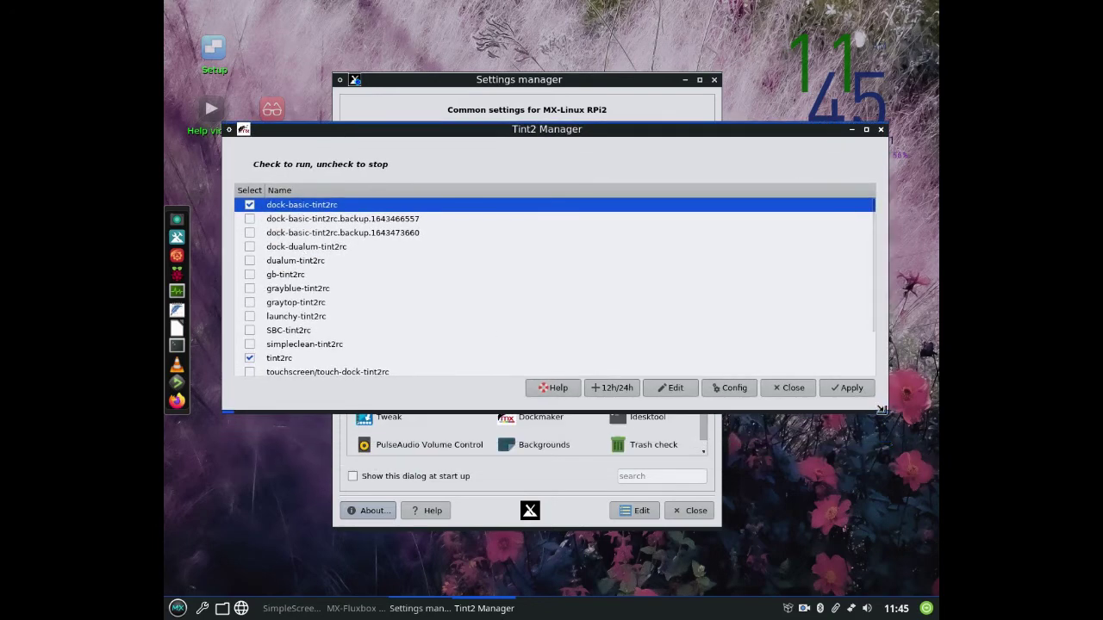
left_click_drag(885, 412, 887, 484)
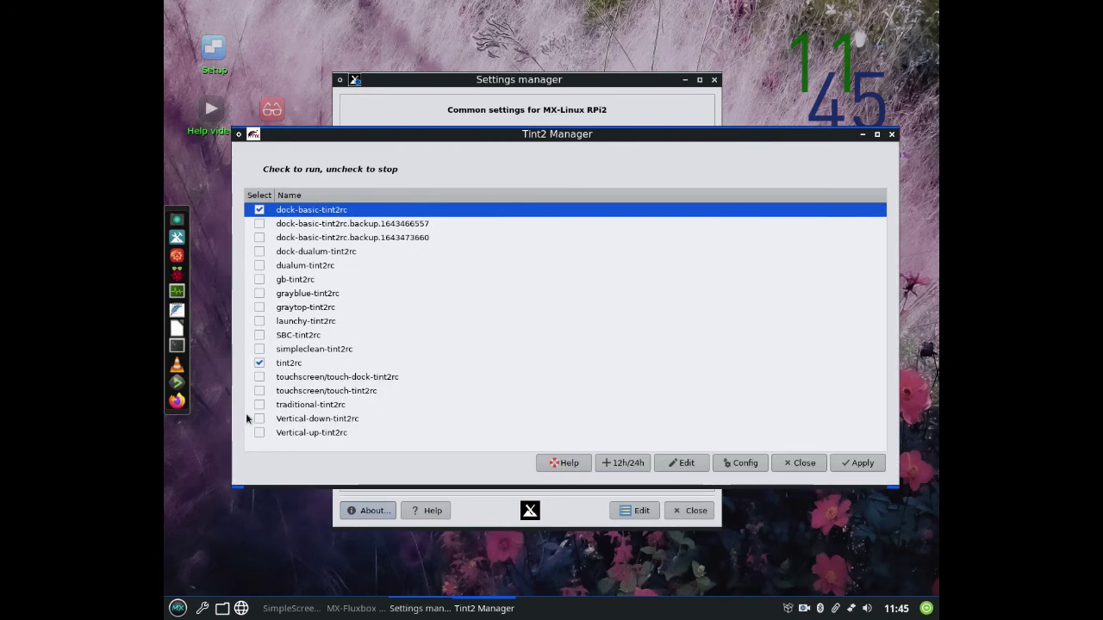
- Stop tint2rc and dock-basic-tint2rc, and enable touchscreen/touch-dock-tint2rc and touchscreen/touch-tint2rc instead
left_click(259, 362)
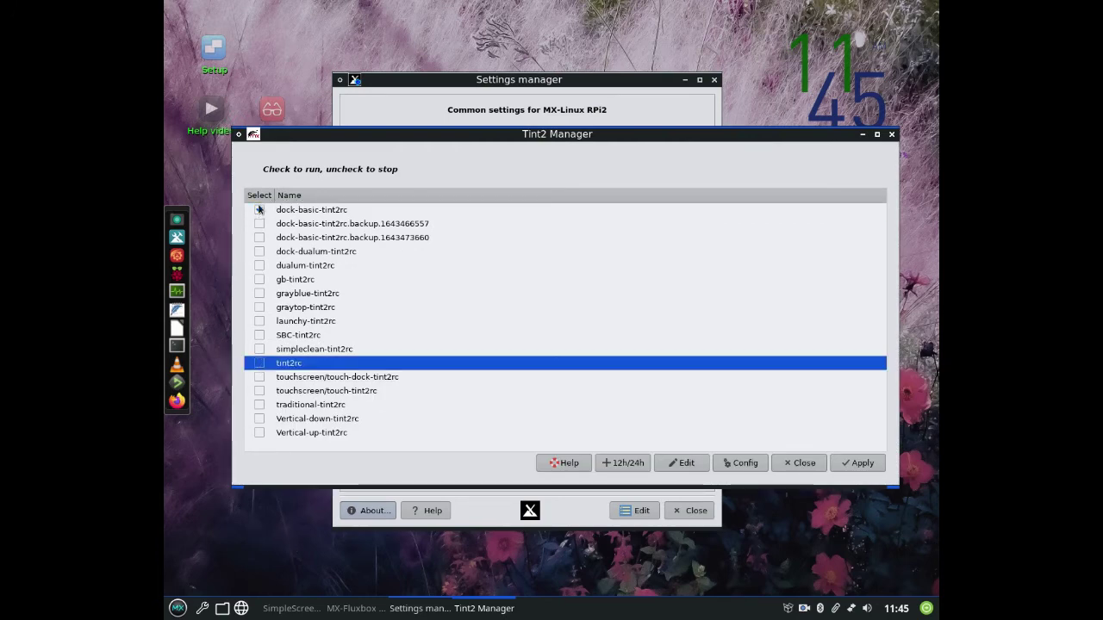
left_click(259, 210)
left_click(259, 376)
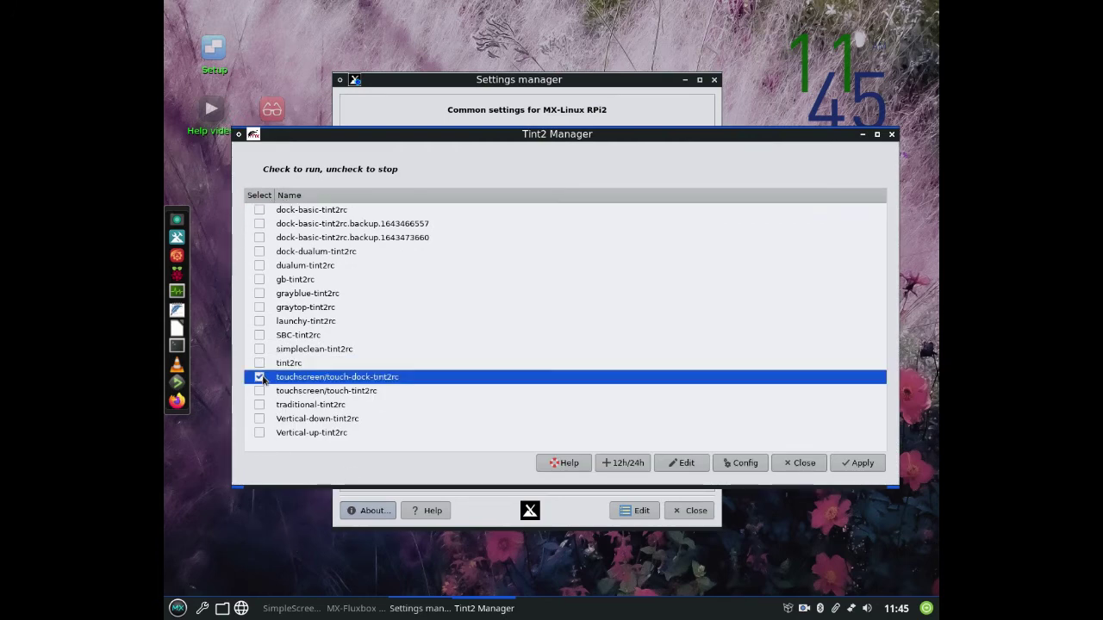
left_click(259, 390)
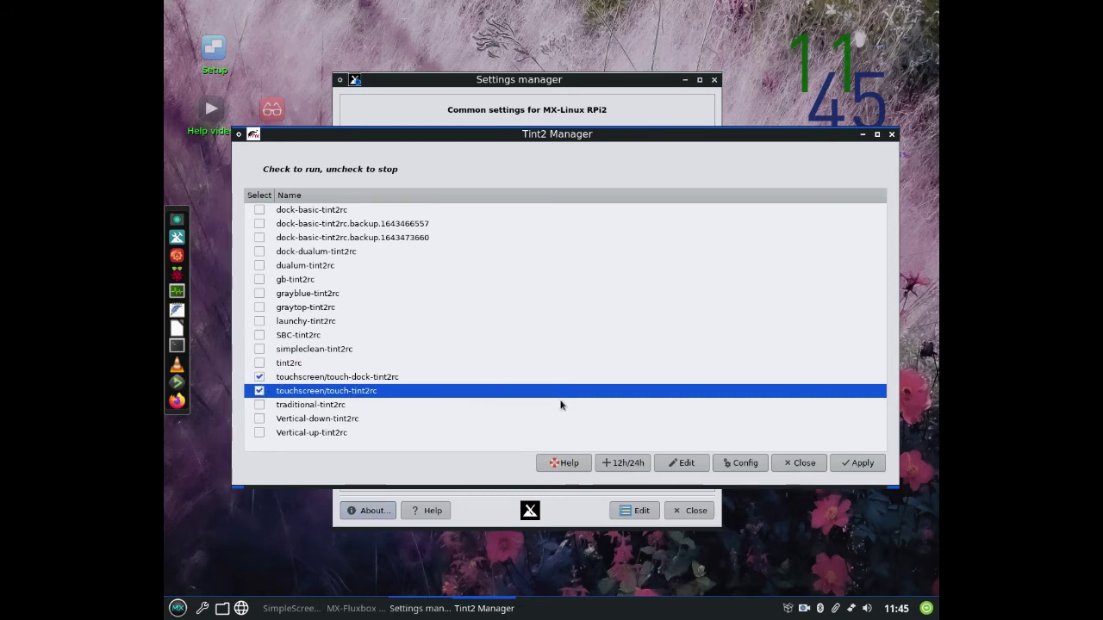
- Replace both touchscreen configurations with tint2rc and dock-basic-tint2rc, and close Tint2 Manager and the Settings manager
left_click(260, 392)
left_click(259, 377)
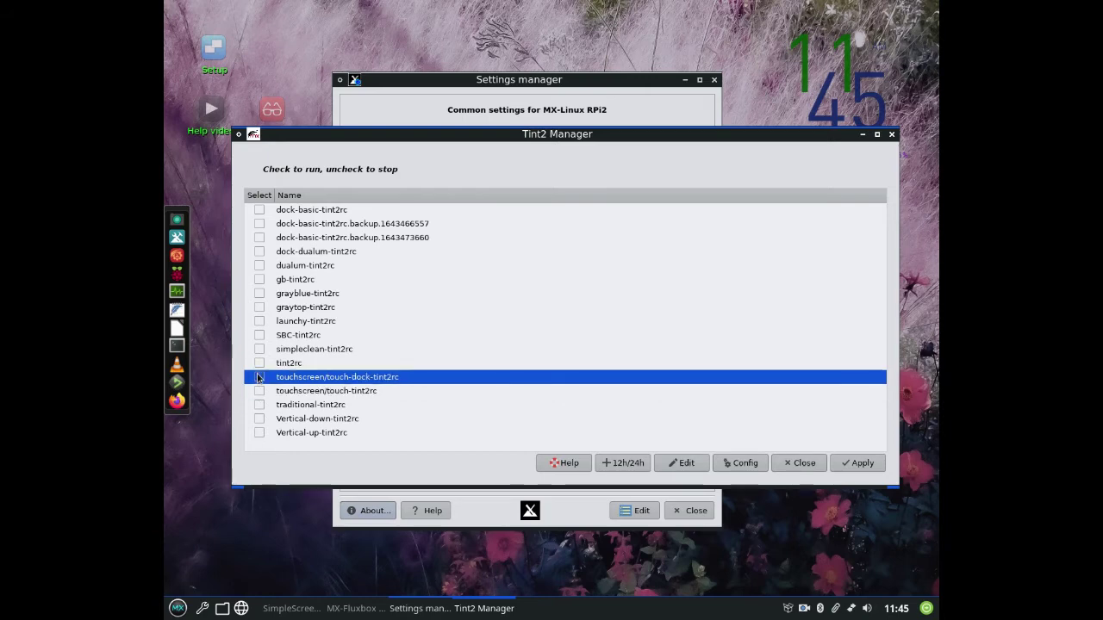
left_click(260, 362)
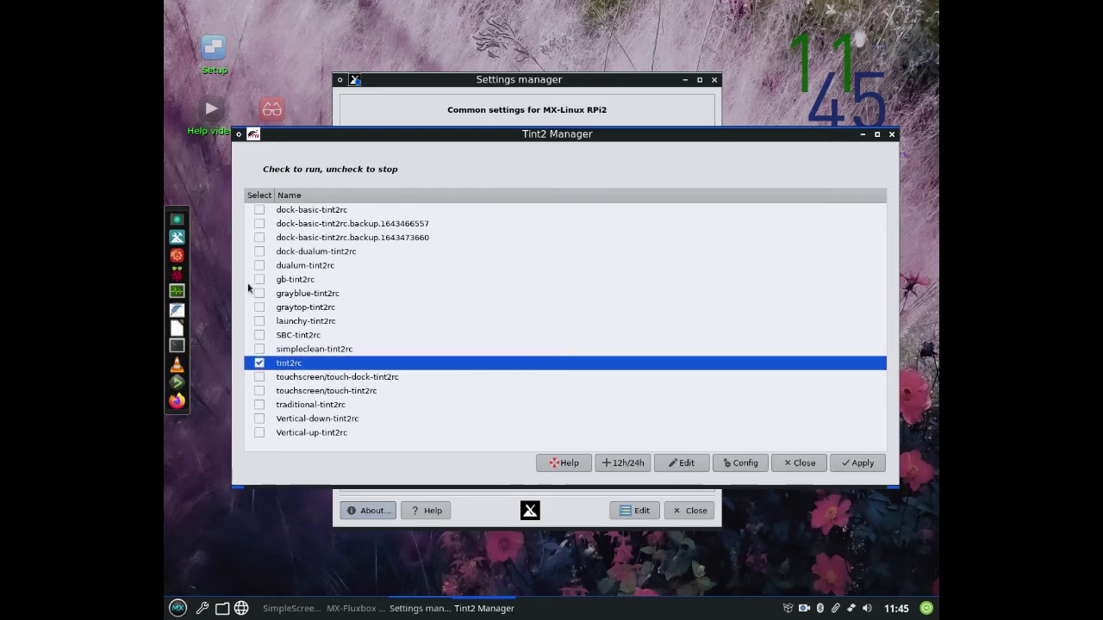
left_click(259, 210)
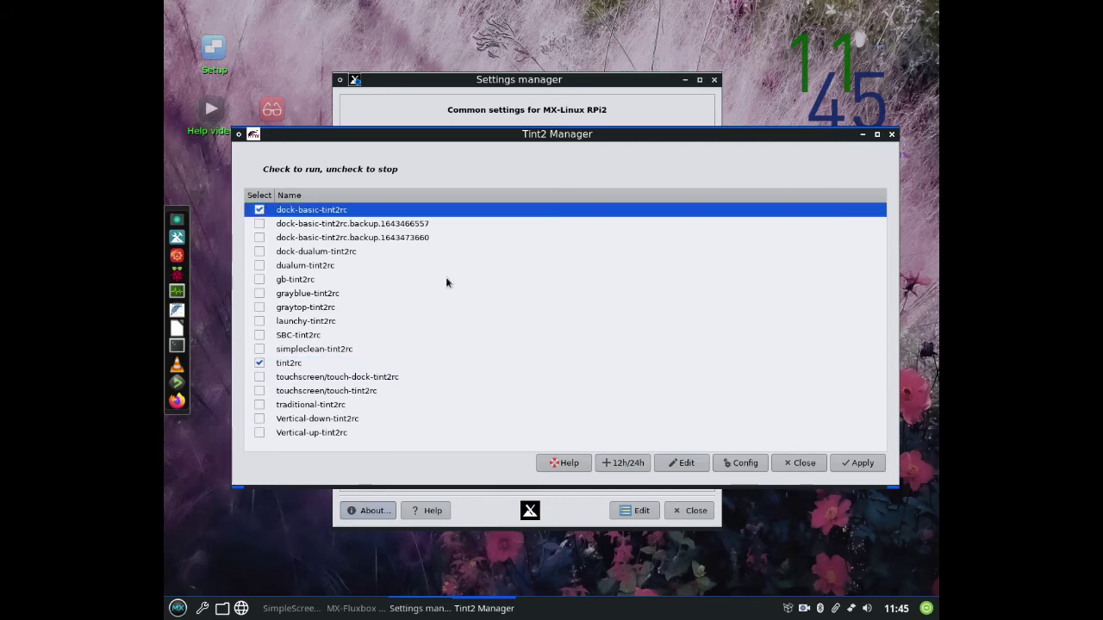
left_click(809, 463)
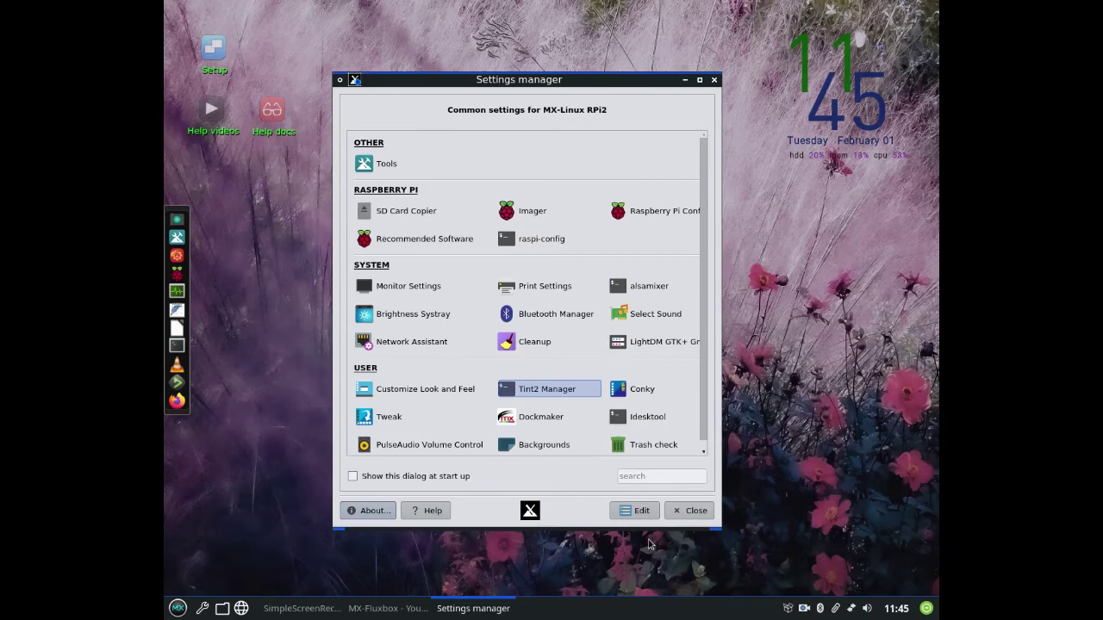
left_click(689, 511)
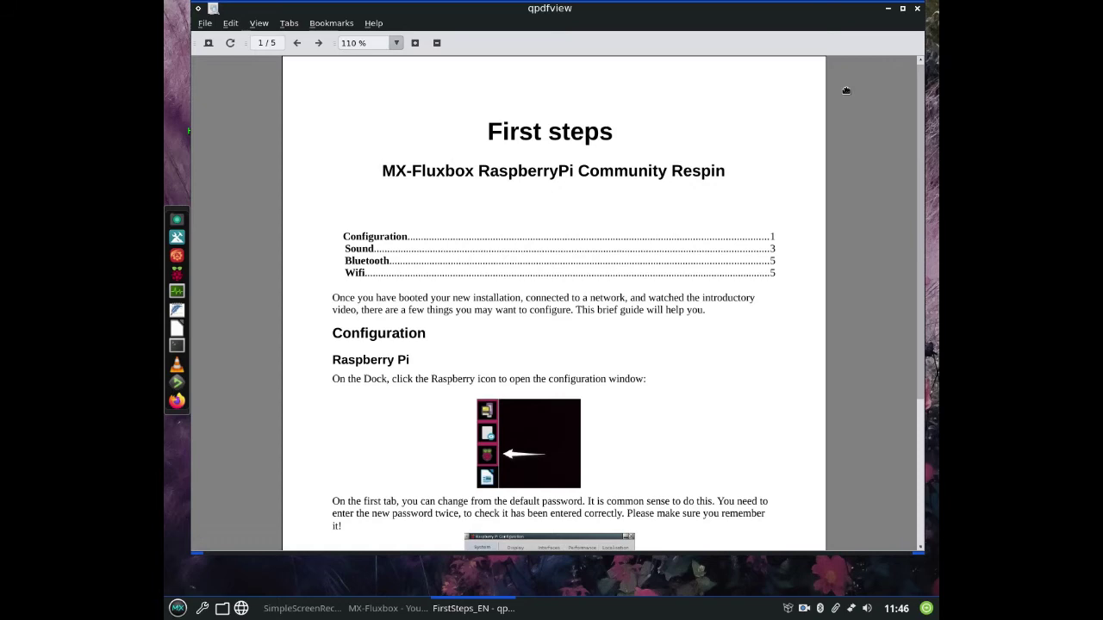
- Close the First Steps guide and look through the translated help PDFs in /usr/share/mxflux/help
left_click(917, 10)
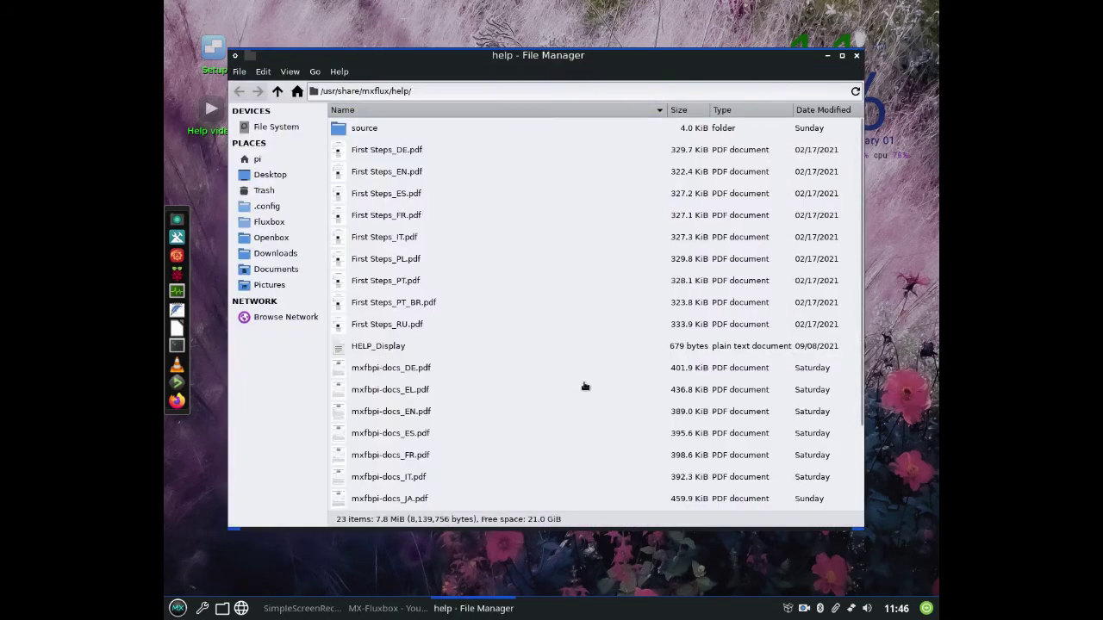
left_click(472, 156)
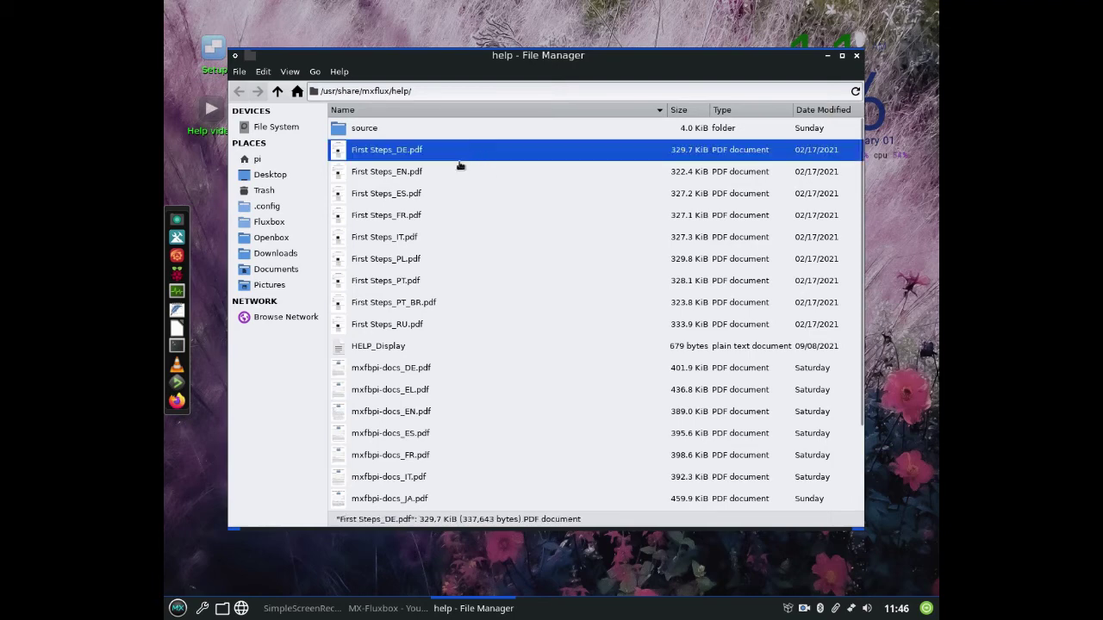
left_click(389, 174)
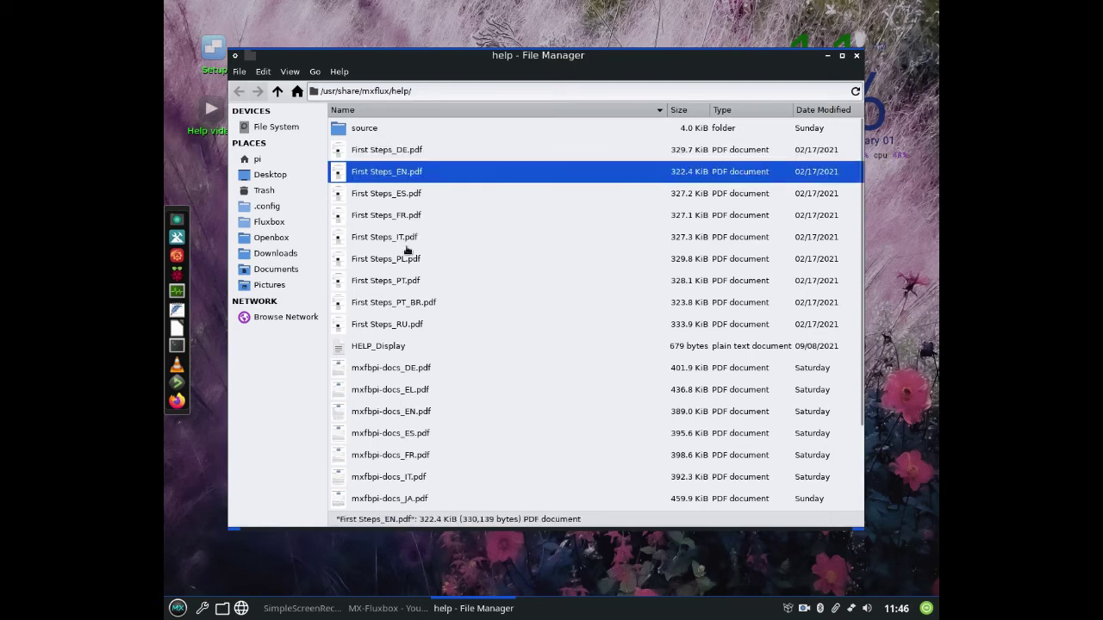
left_click(417, 325)
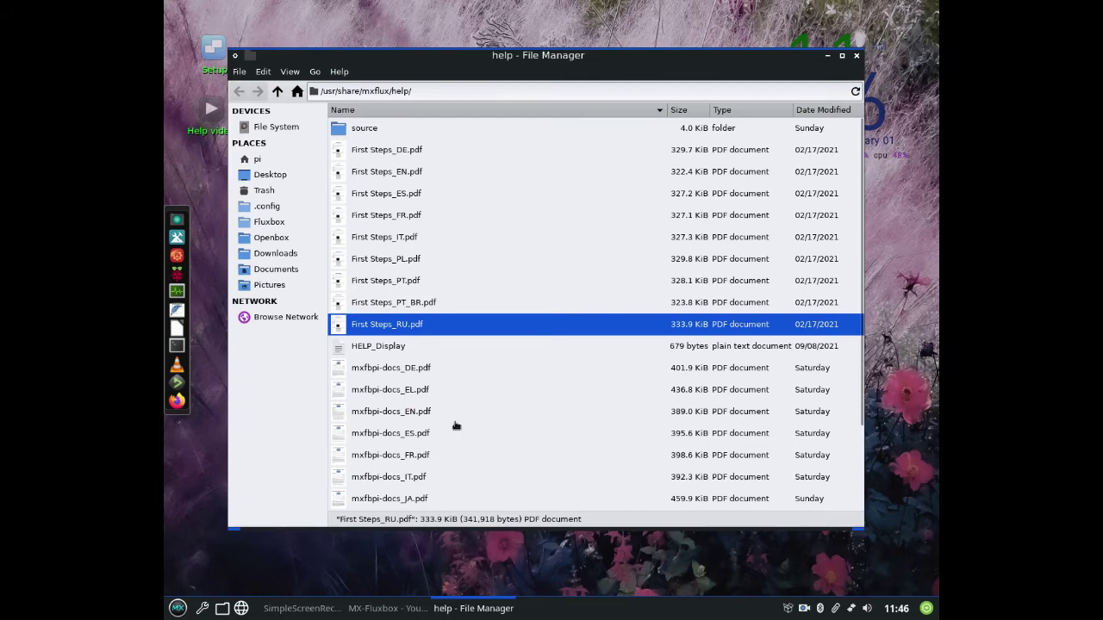
left_click(381, 394)
left_click(379, 413)
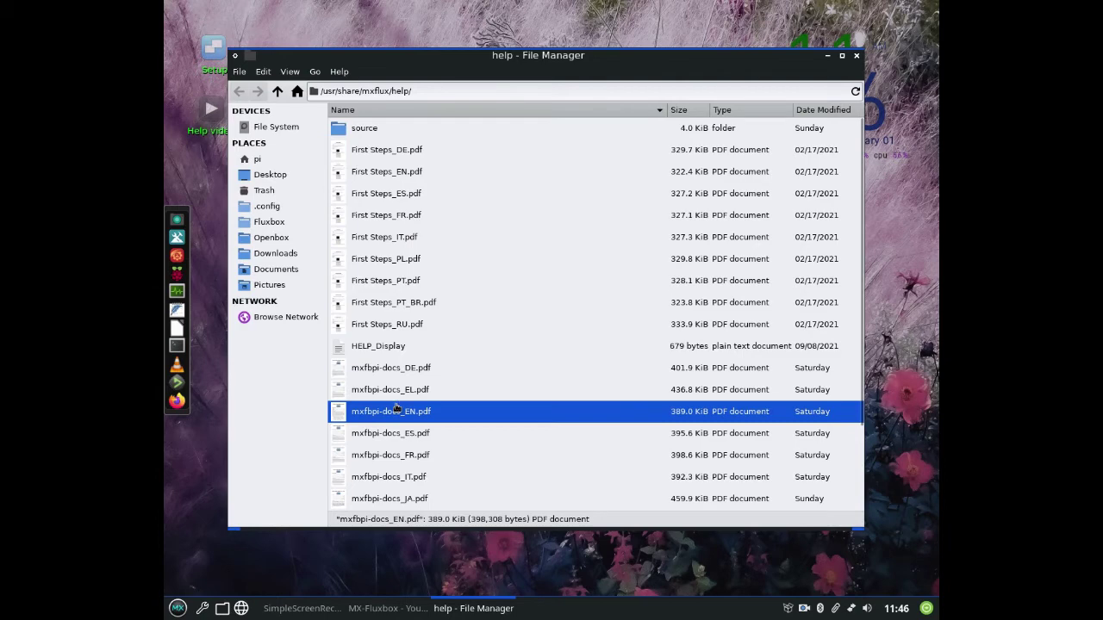
- View the English documentation file mxfbpi-docs_EN.pdf, and close it along with the help folder
double_click(396, 411)
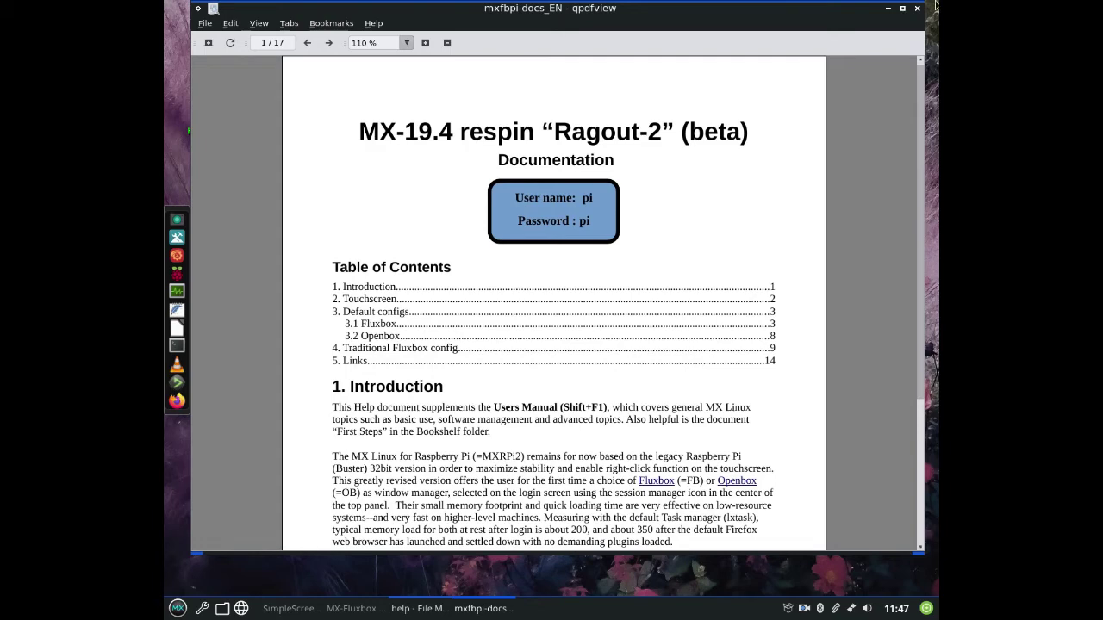
left_click(917, 8)
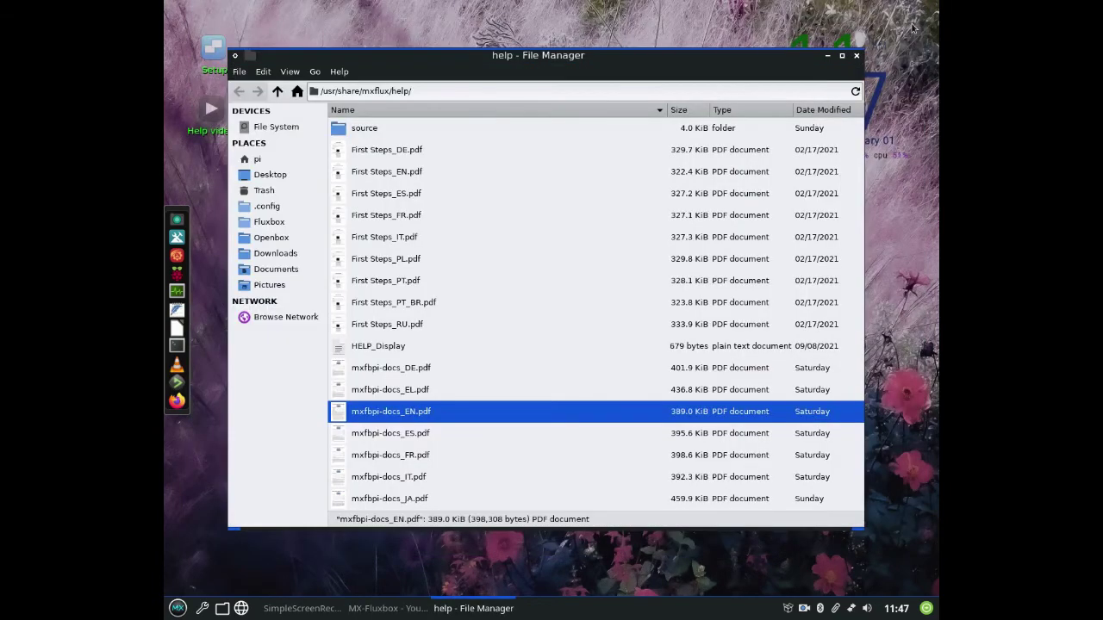
left_click(855, 56)
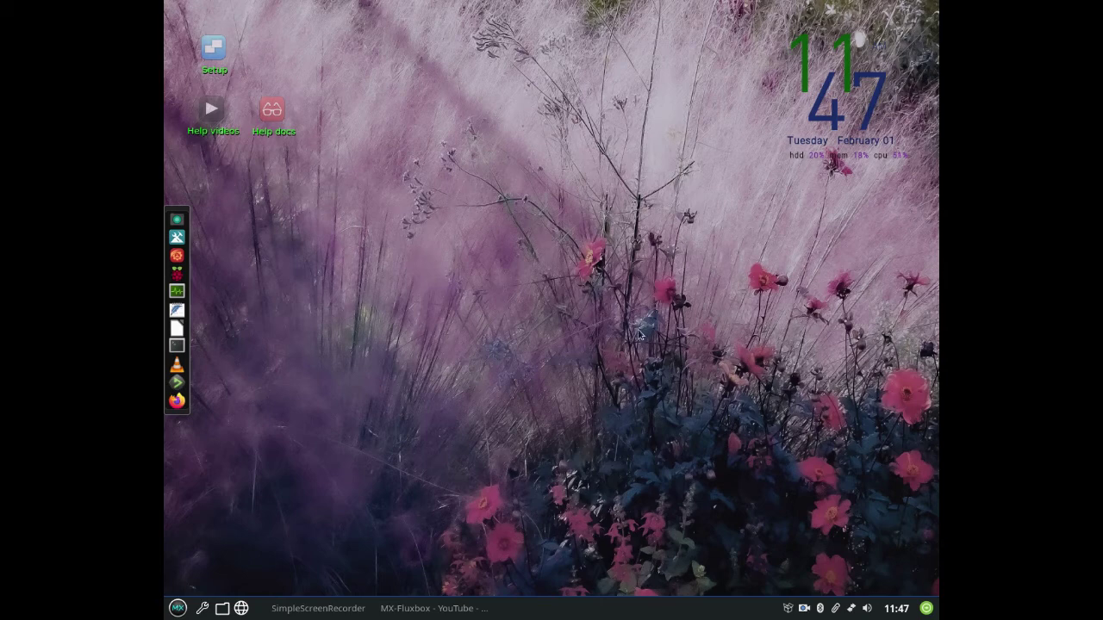
- Examine the wallpaper options among the desktop appearance choices, and view the home folder in the file manager before closing it
right_click(513, 119)
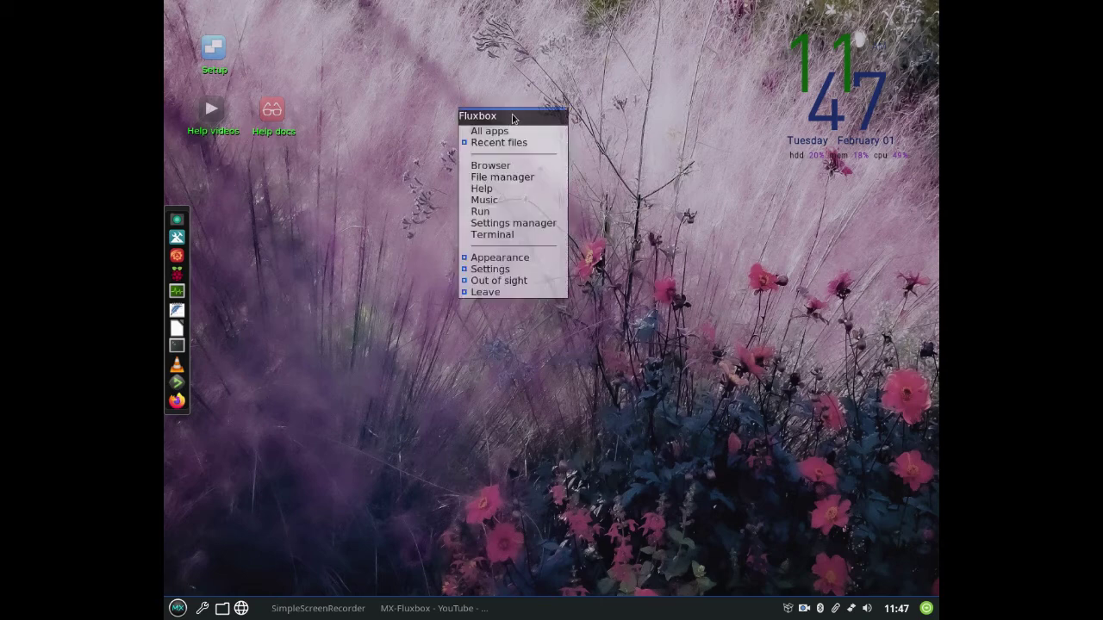
mouse_move(557, 260)
mouse_move(633, 345)
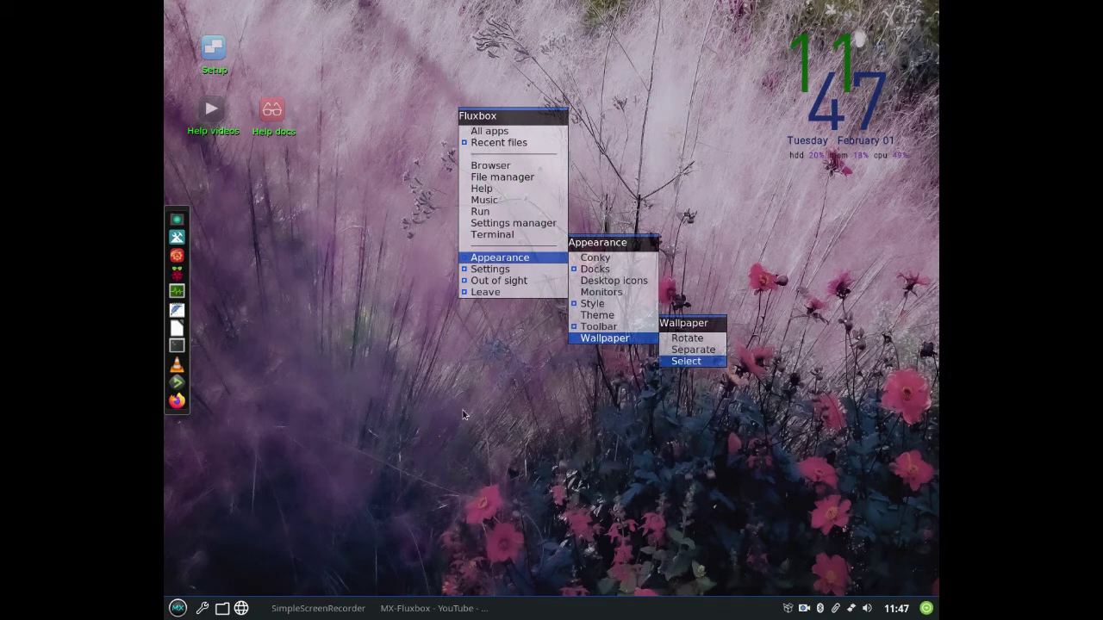
left_click(405, 377)
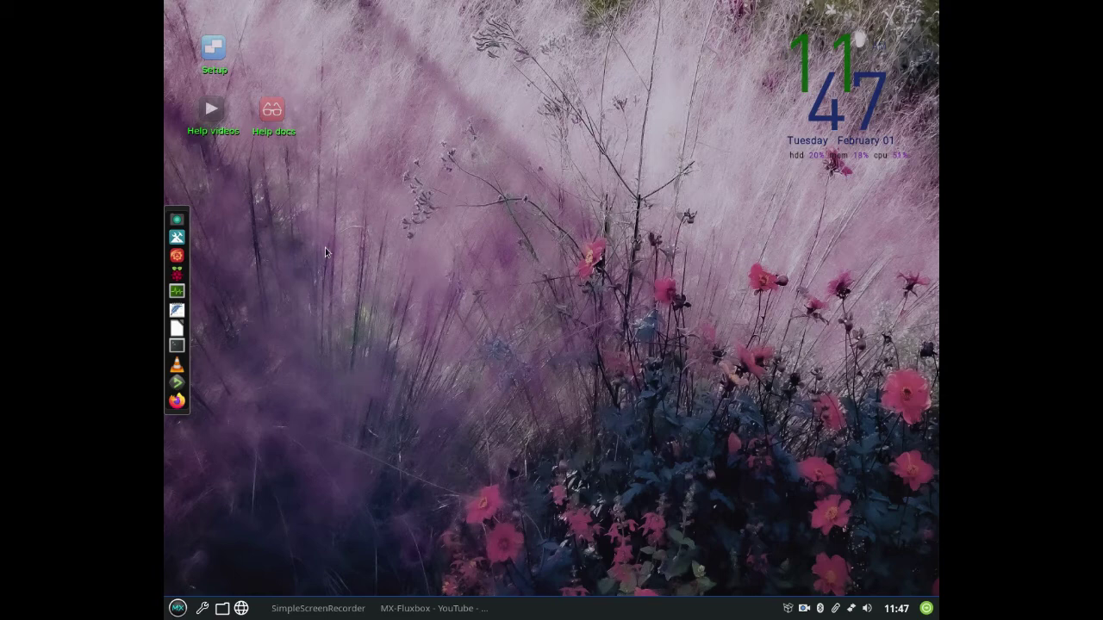
left_click(222, 608)
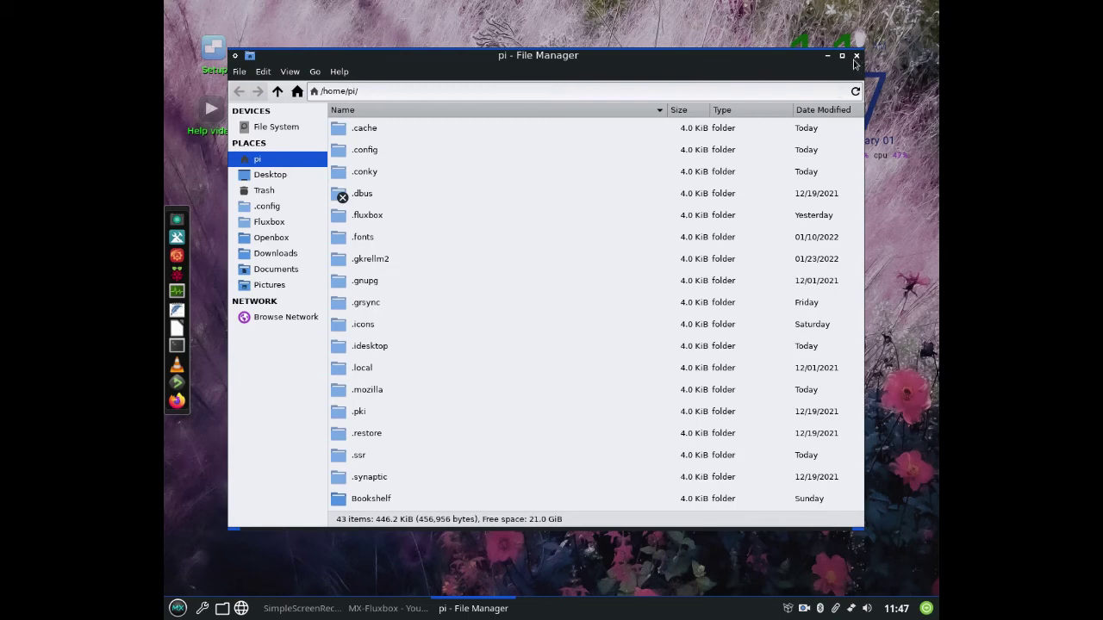
left_click(858, 58)
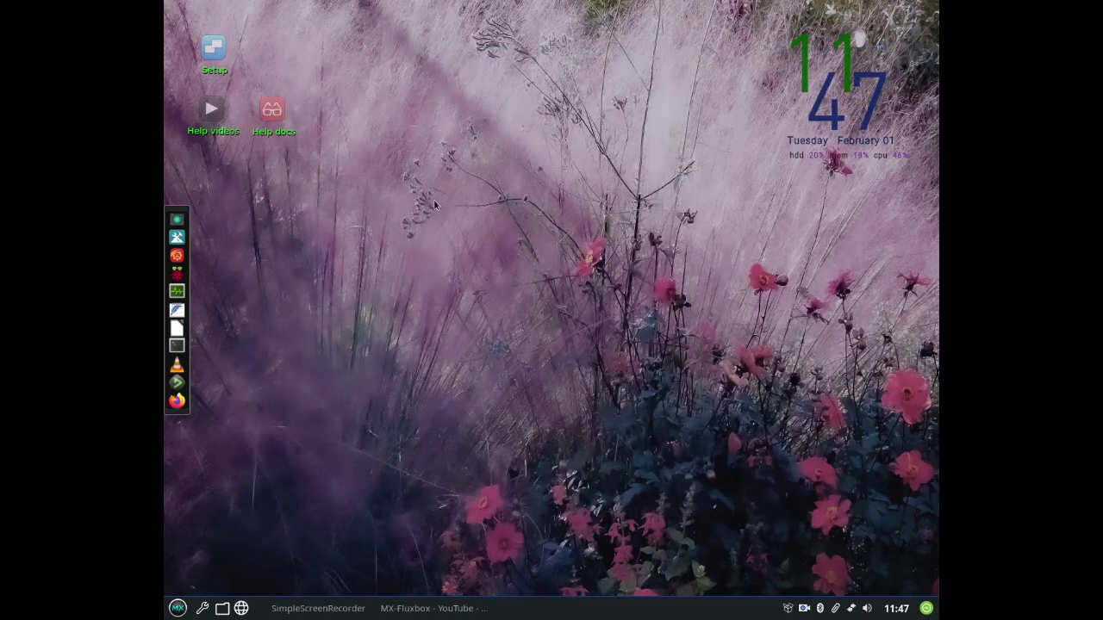
- Apply the bora_black style to the Fluxbox desktop
right_click(505, 130)
mouse_move(501, 274)
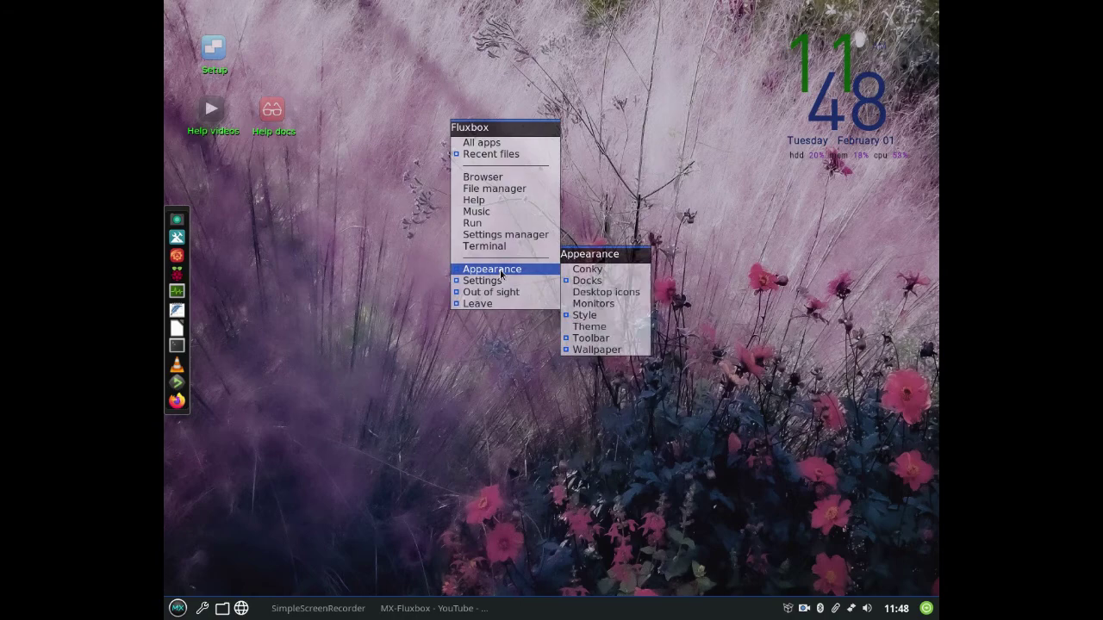
mouse_move(581, 320)
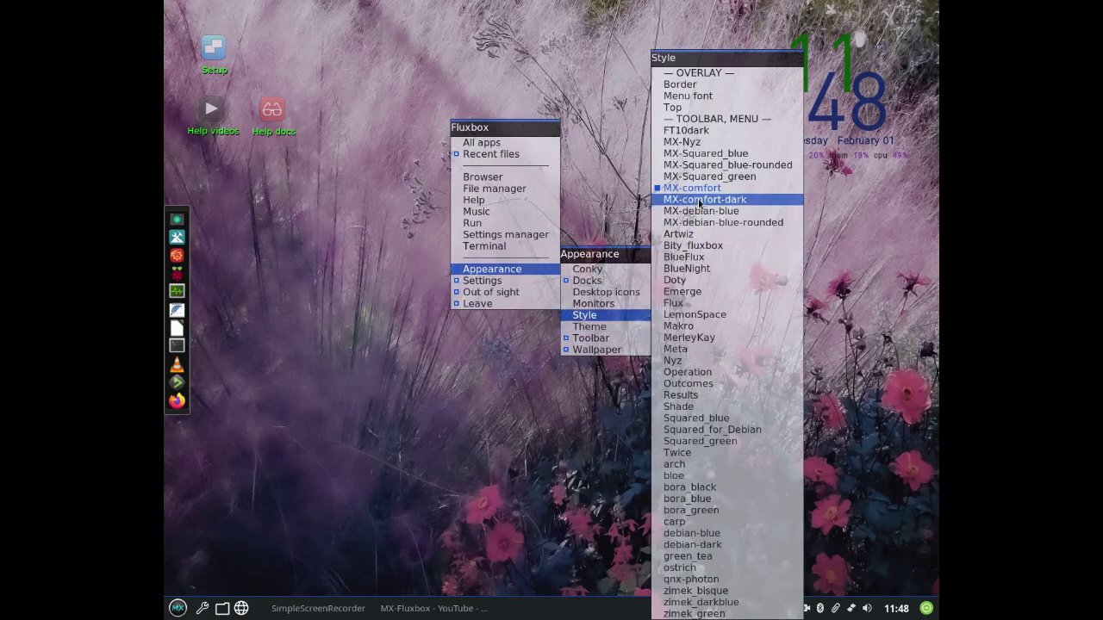
left_click(746, 487)
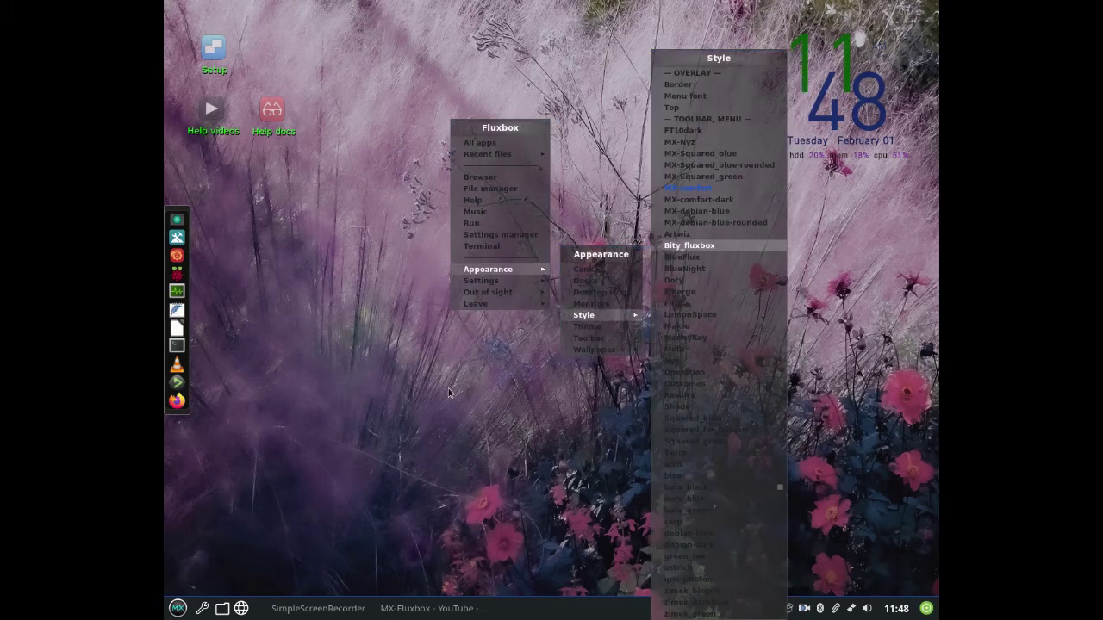
left_click(389, 417)
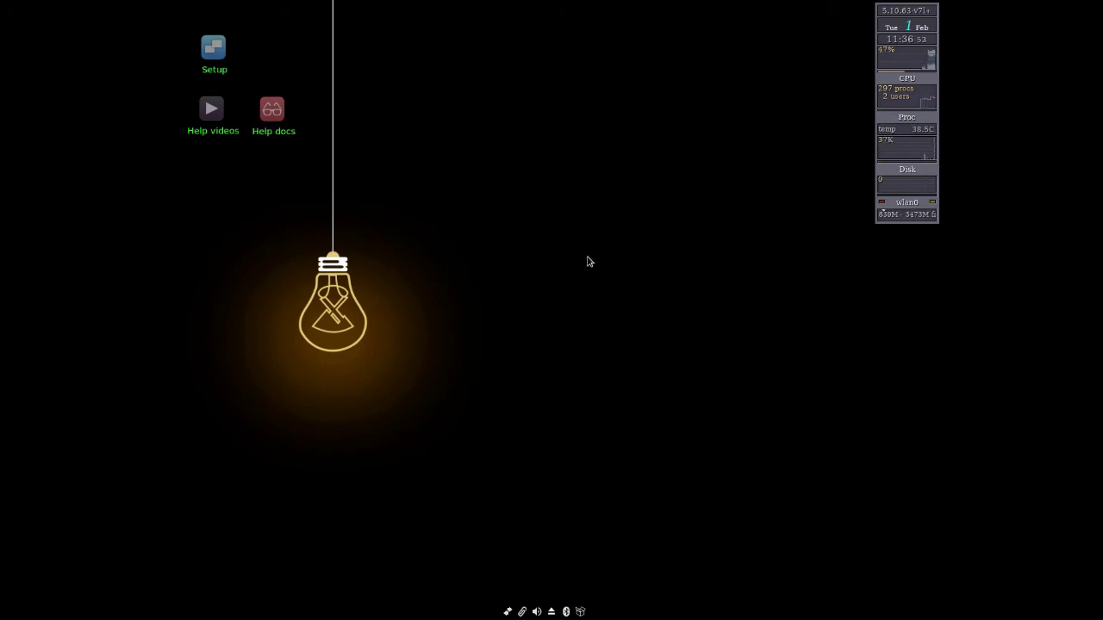
- Hide the desktop icons using the Out of sight options, and close the system monitor on the light-bulb desktop
right_click(567, 210)
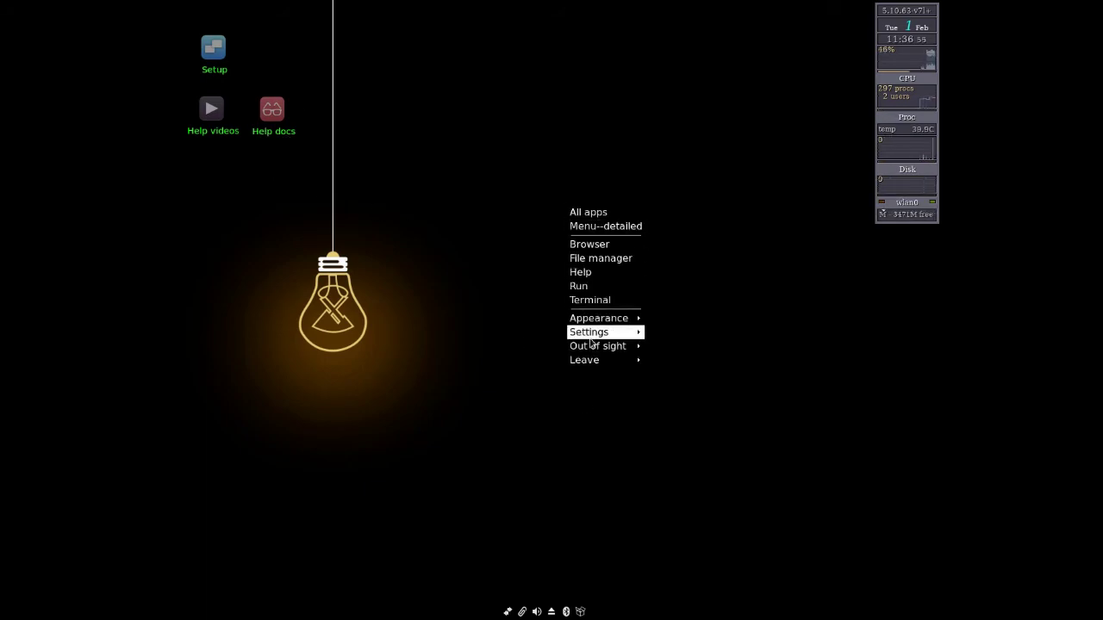
mouse_move(593, 346)
left_click(672, 361)
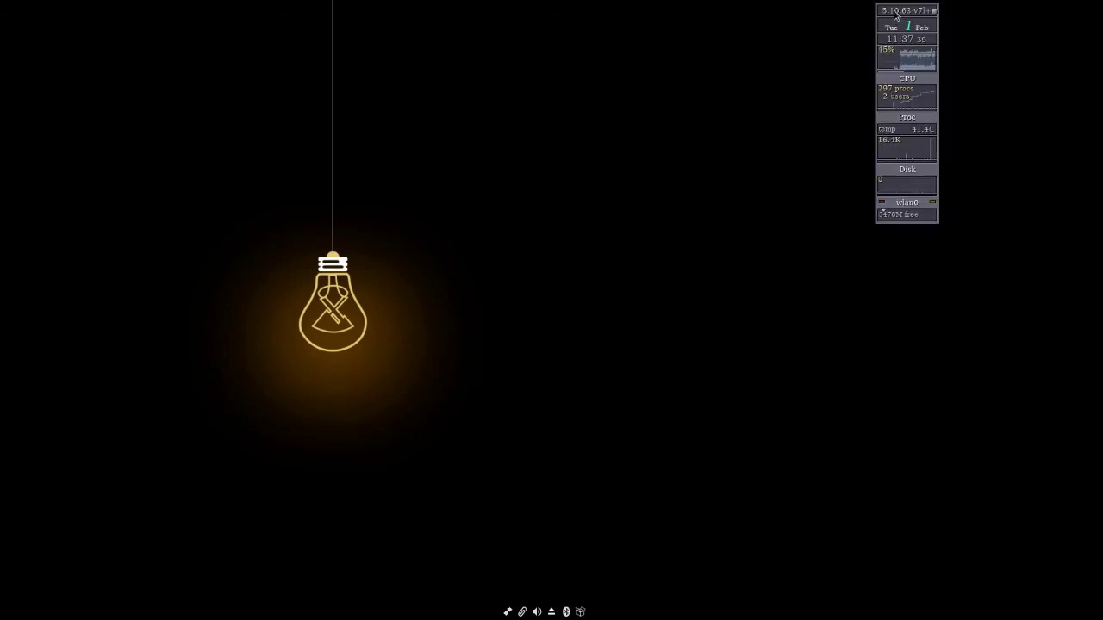
right_click(895, 13)
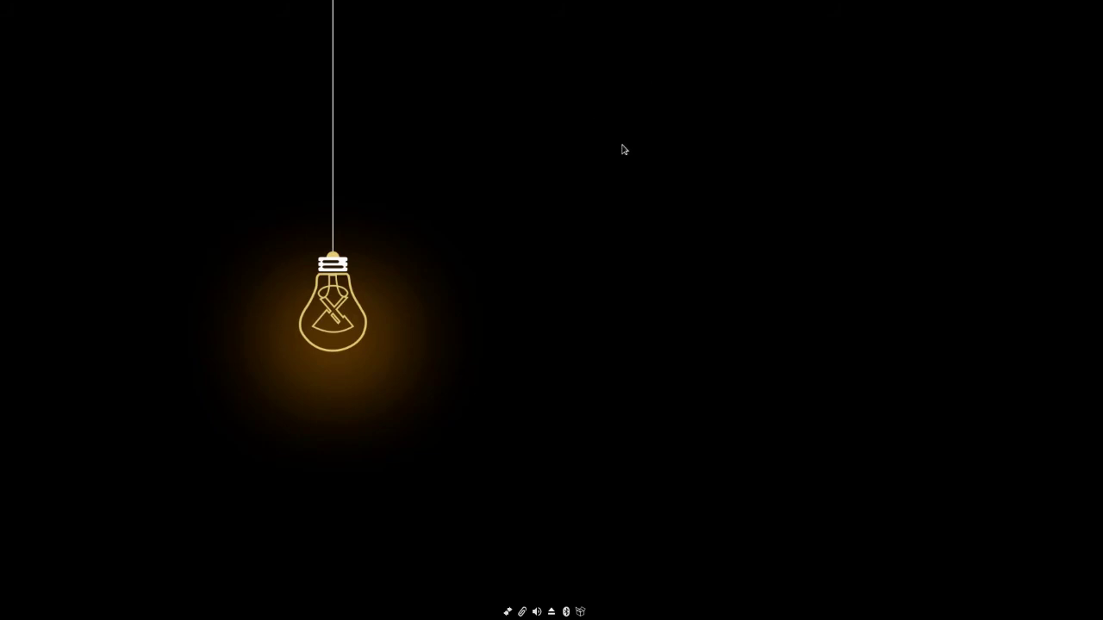
- Open the All apps launcher from the empty desktop
right_click(614, 112)
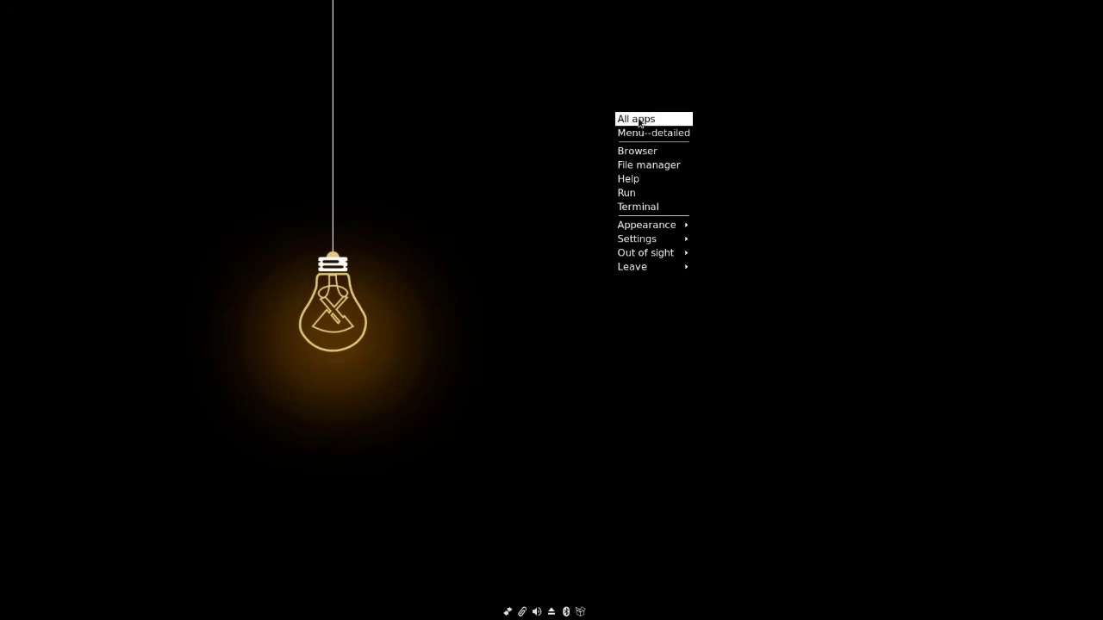
left_click(639, 120)
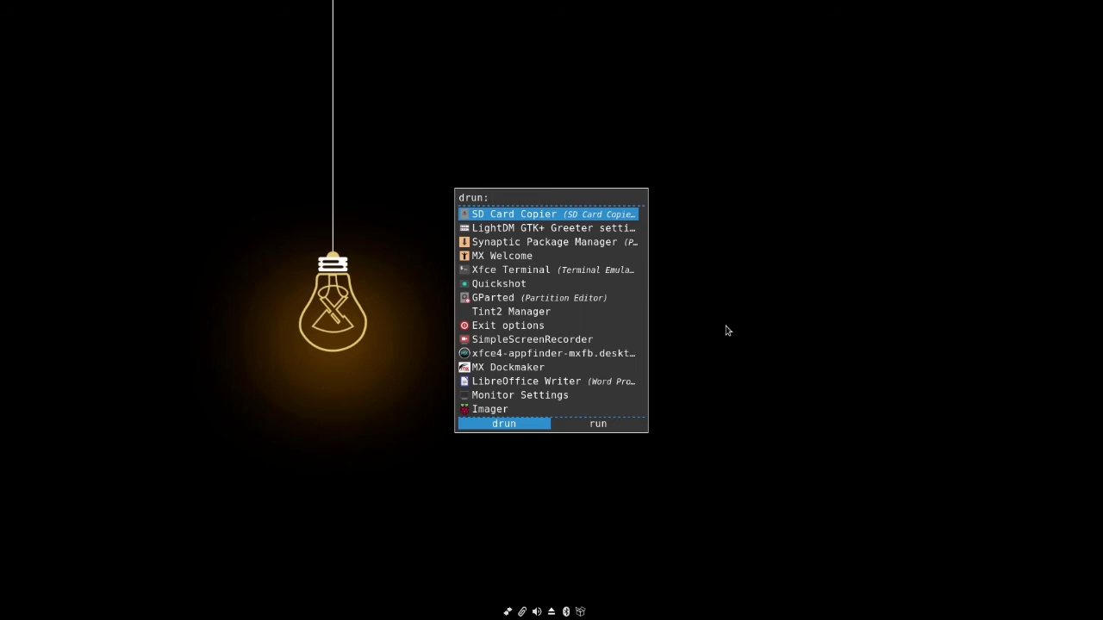
- Search the application launcher for "sim" and dismiss the launcher
type("siim")
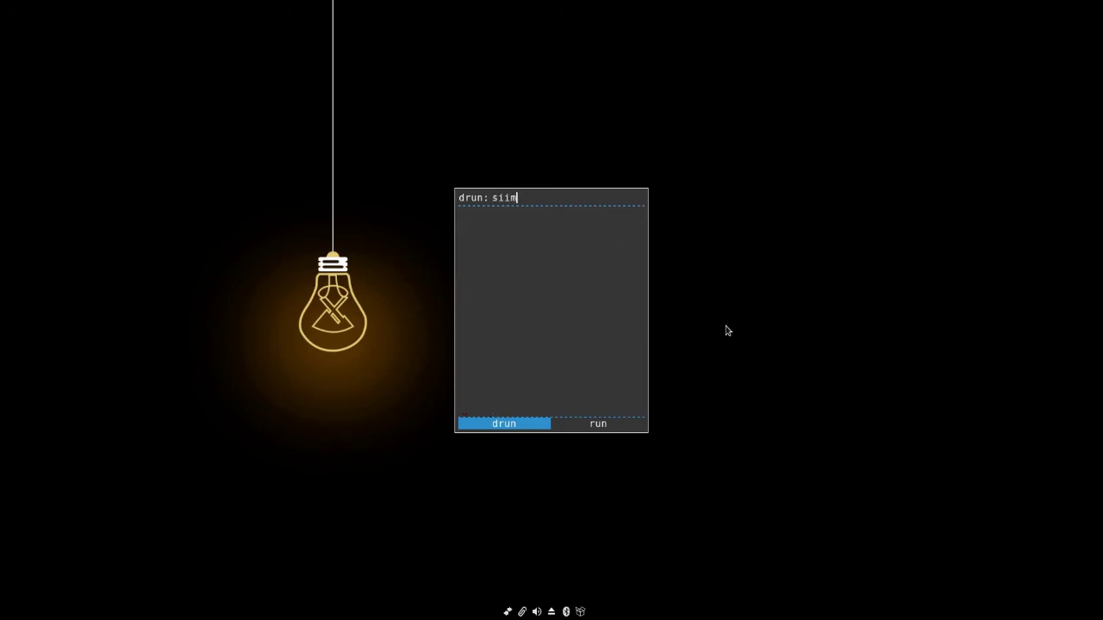
key("BackSpace")
key("BackSpace")
key("BackSpace")
type("m")
key("BackSpace")
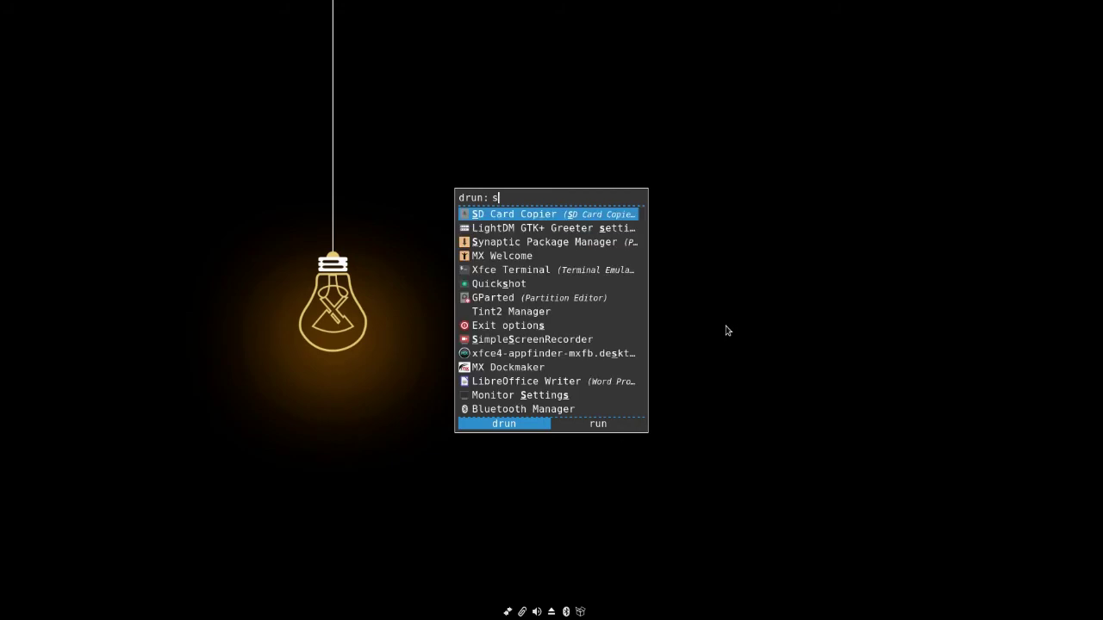
type("im")
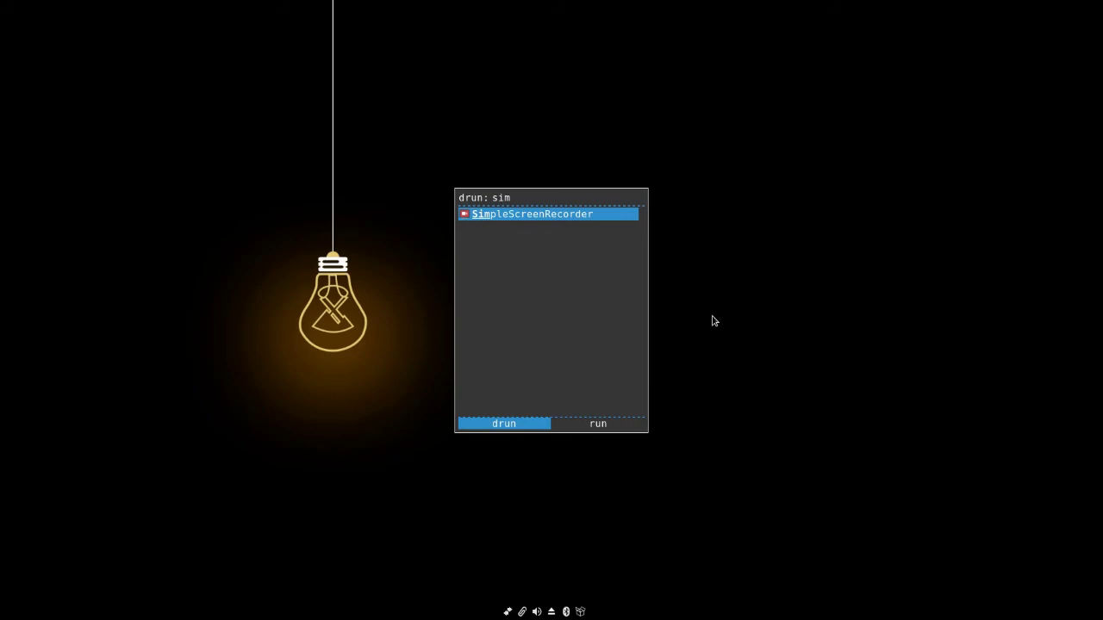
key("Escape")
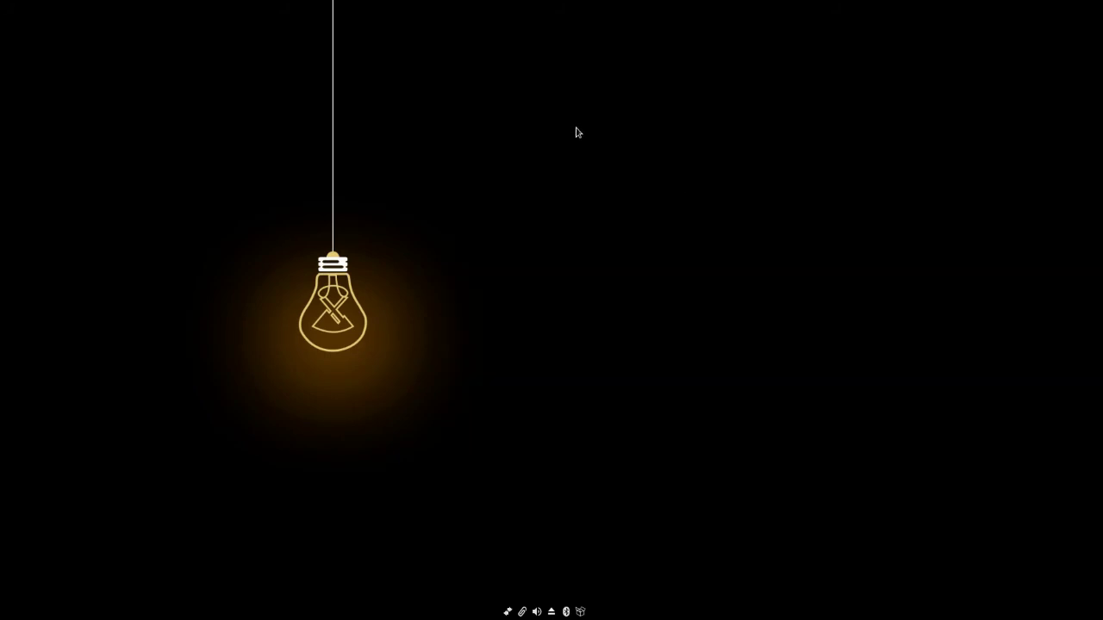
- Switch between desktops D1 and D2, and view the workspace menu with its window list and desktop management options
right_click(582, 118)
left_click(586, 137)
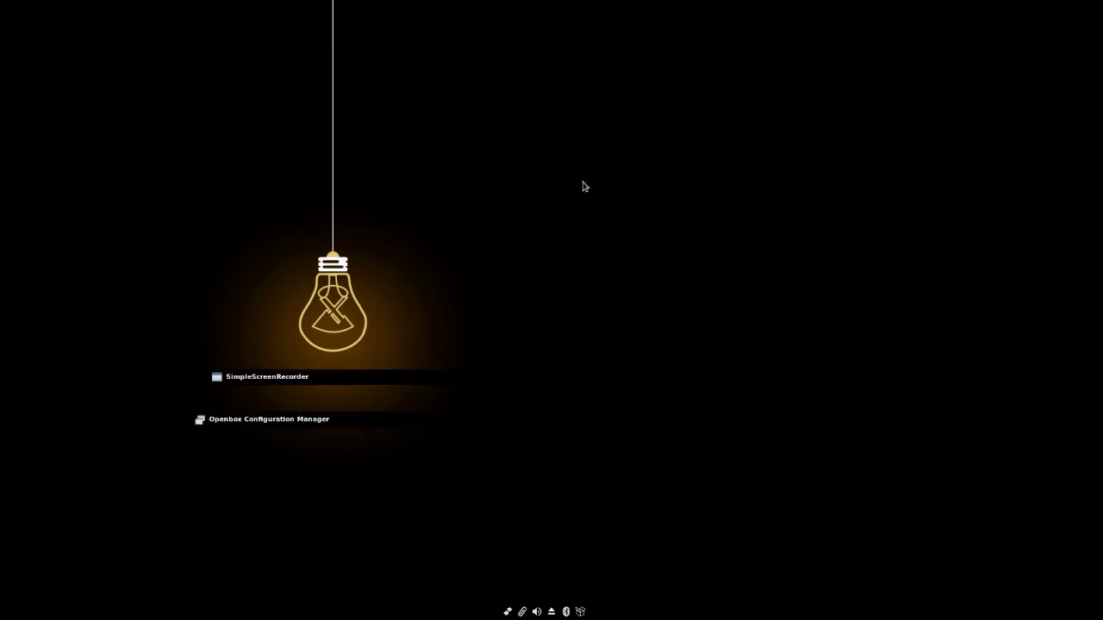
key("ctrl+alt+Left")
middle_click(604, 170)
left_click(602, 164)
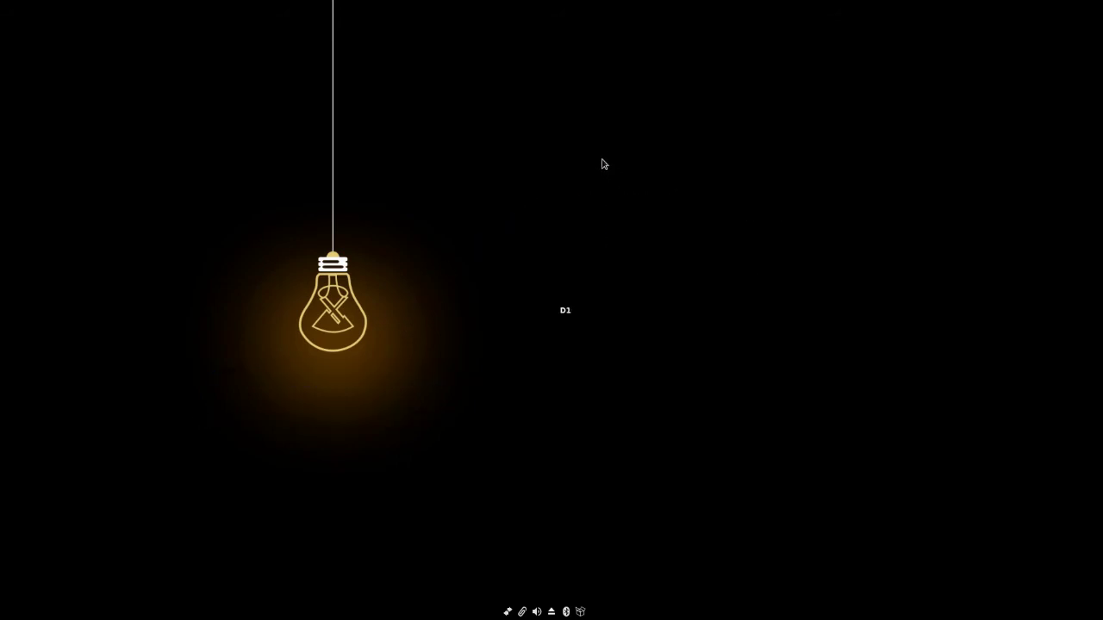
middle_click(604, 164)
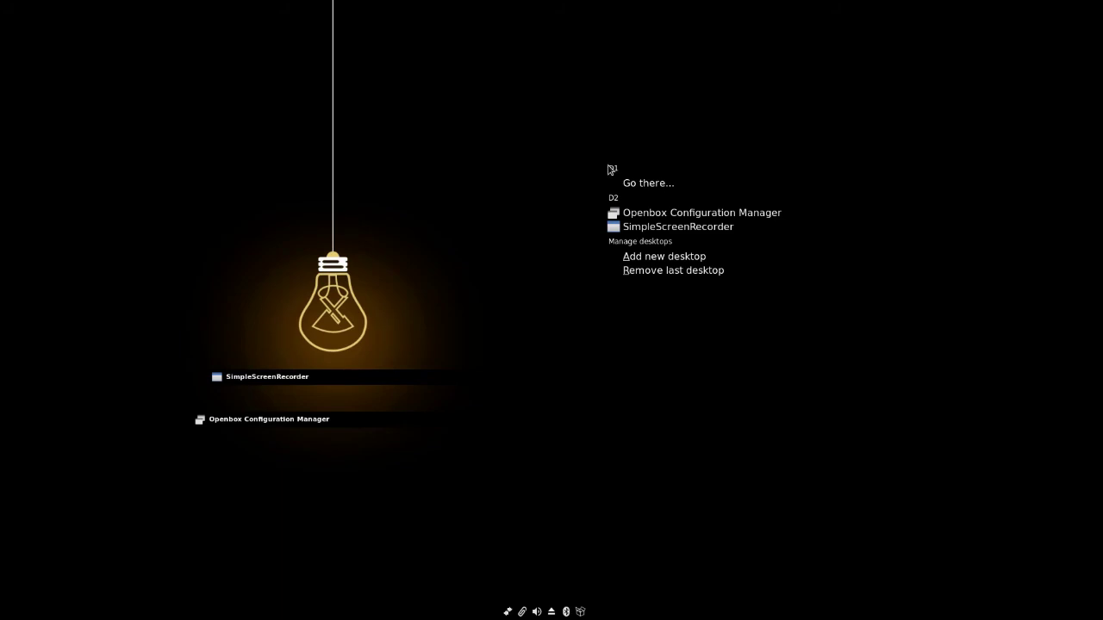
left_click(496, 183)
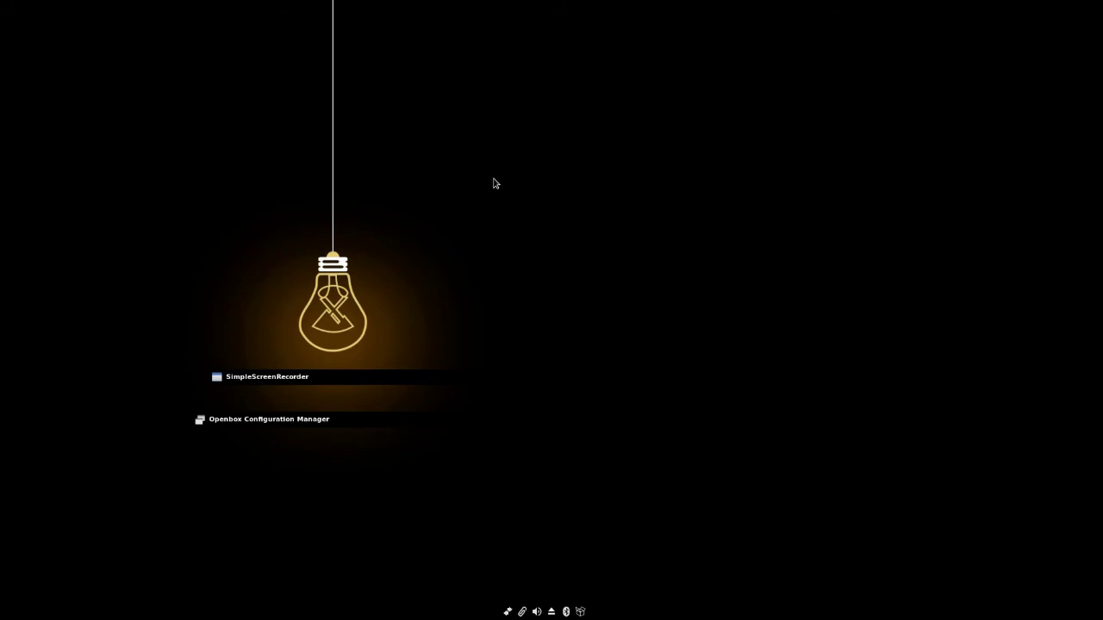
scroll(495, 182, "up", 1)
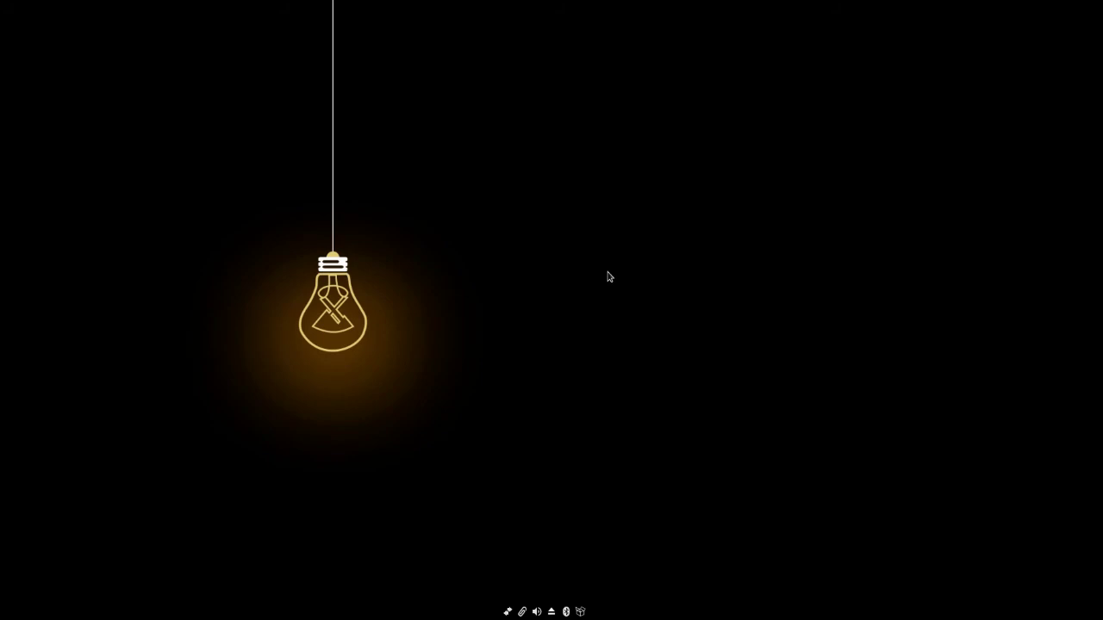
- Unroll the Openbox Configuration Manager on desktop D2, view its Theme and Dock settings, and close it
key("ctrl+alt+Right")
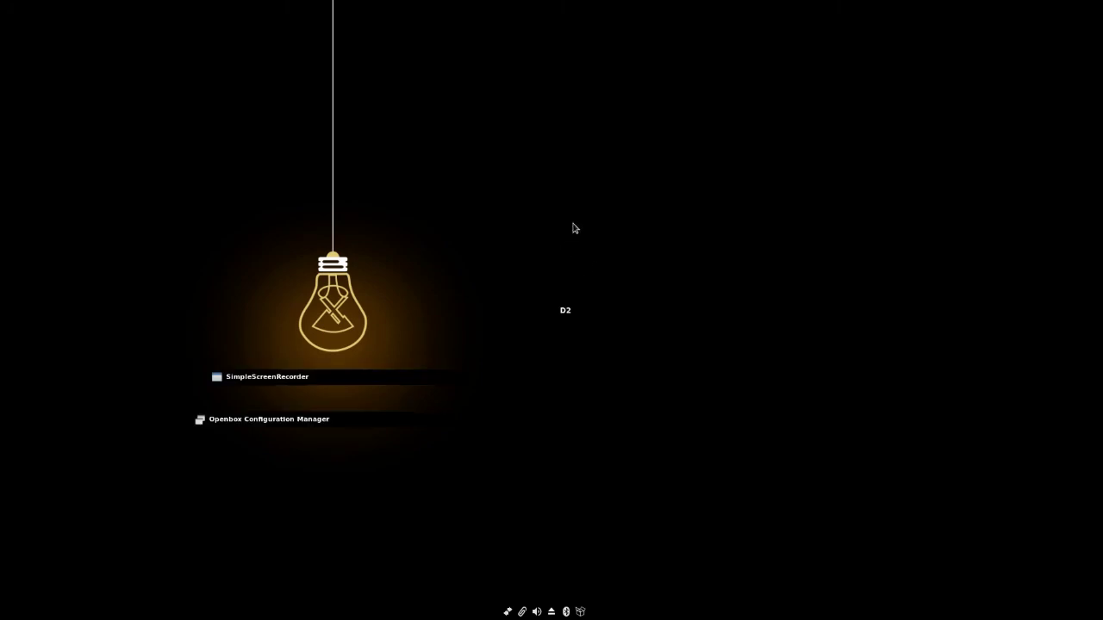
double_click(283, 425)
mouse_move(368, 424)
left_mouse_down()
mouse_move(583, 6)
mouse_move(563, 27)
left_mouse_up()
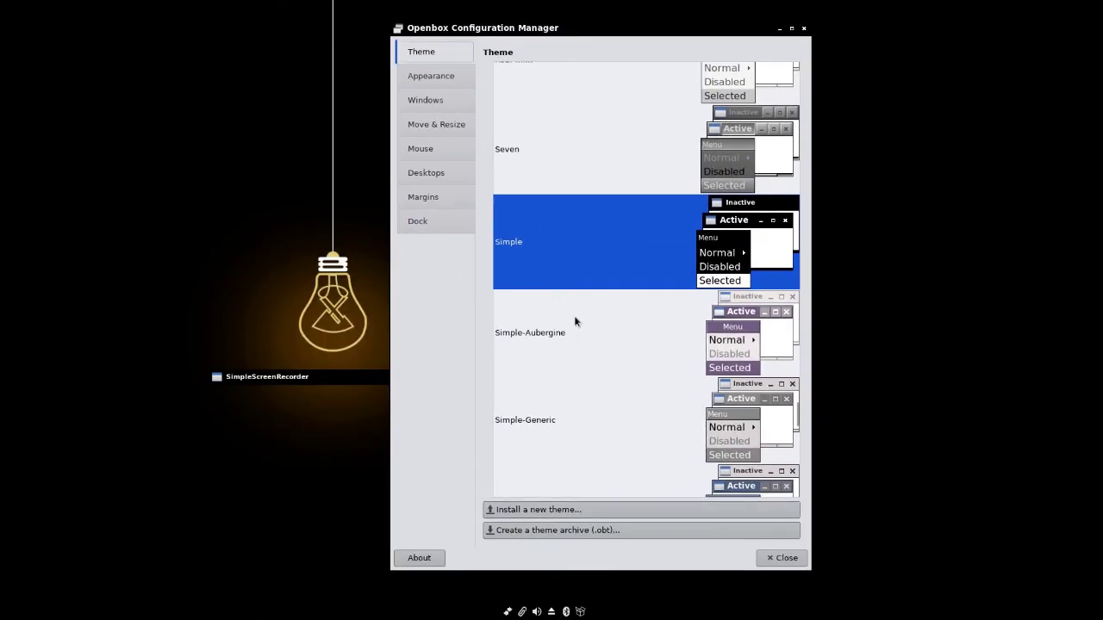
left_click(412, 224)
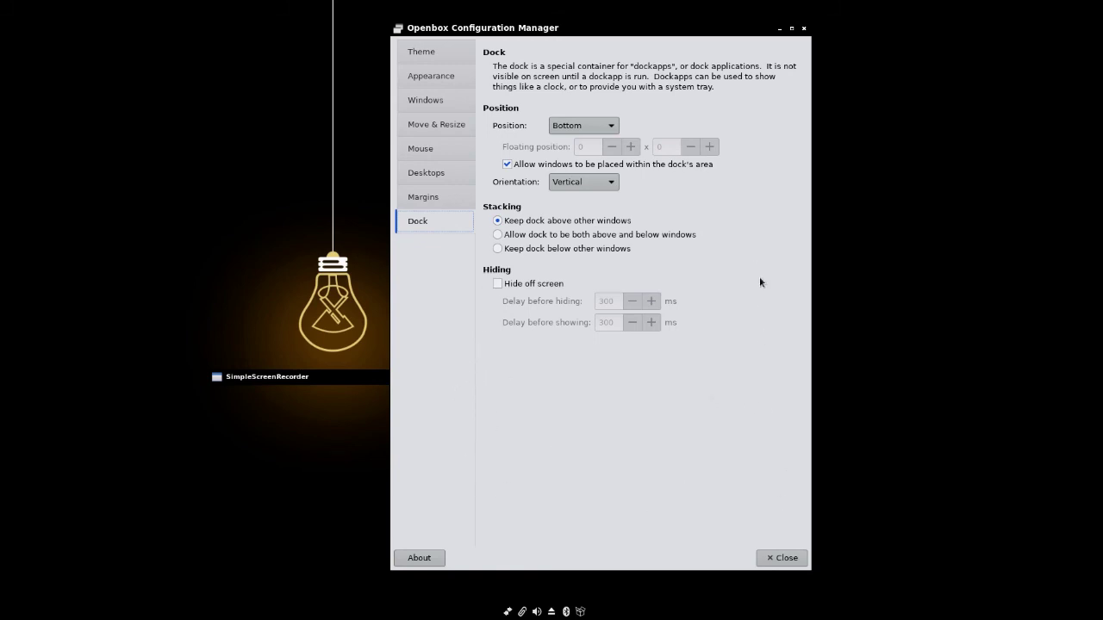
left_click(781, 559)
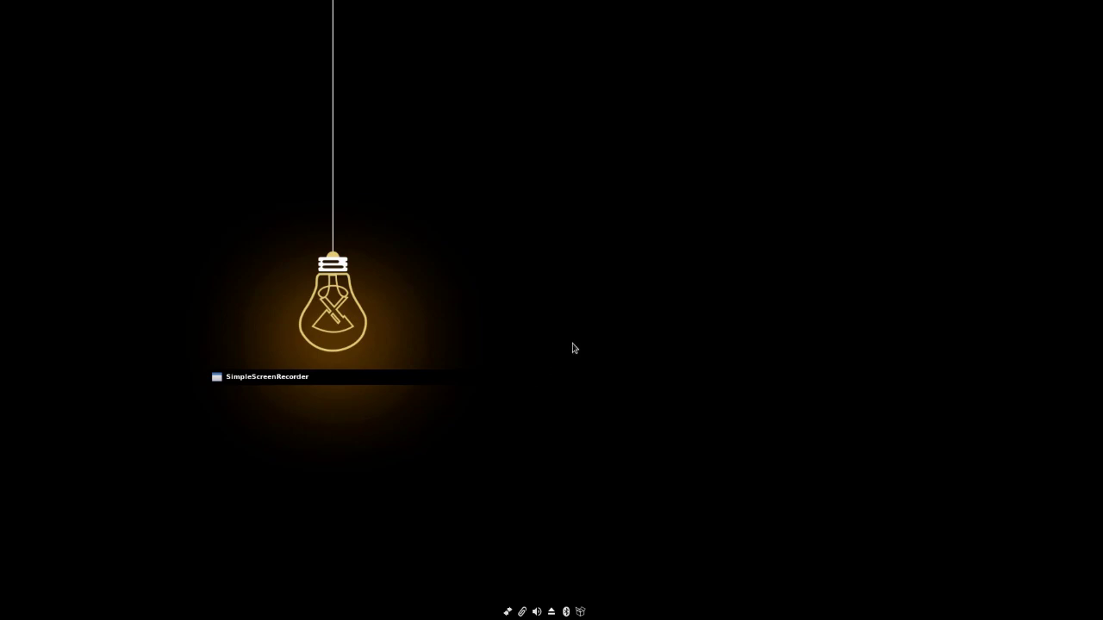
- Toggle Conky on through the Out of sight options and switch to desktop D1
right_click(530, 244)
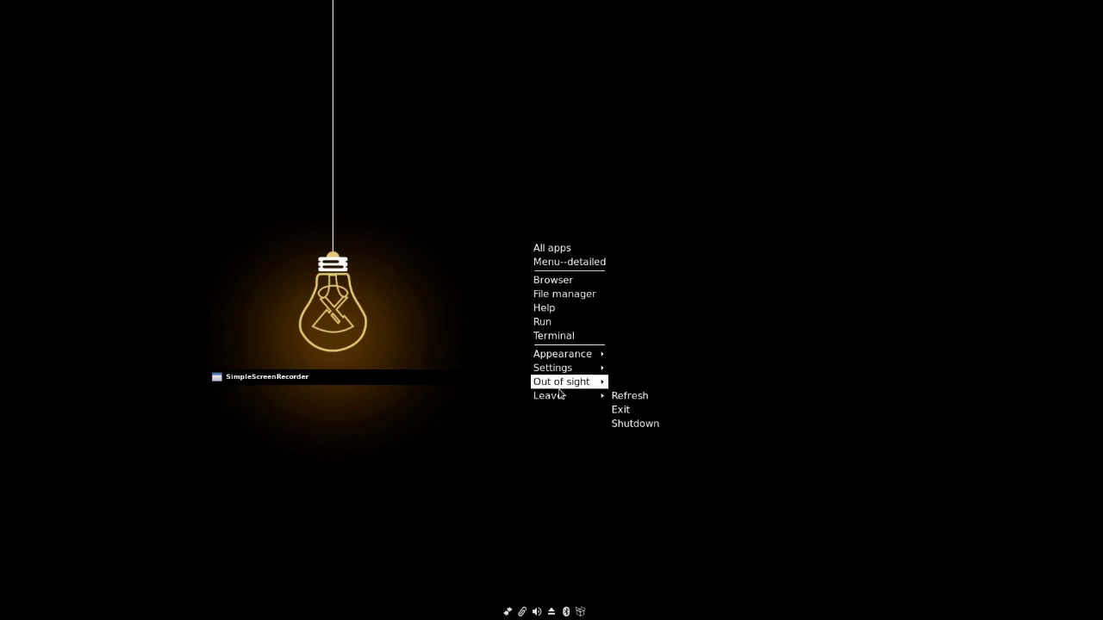
mouse_move(560, 384)
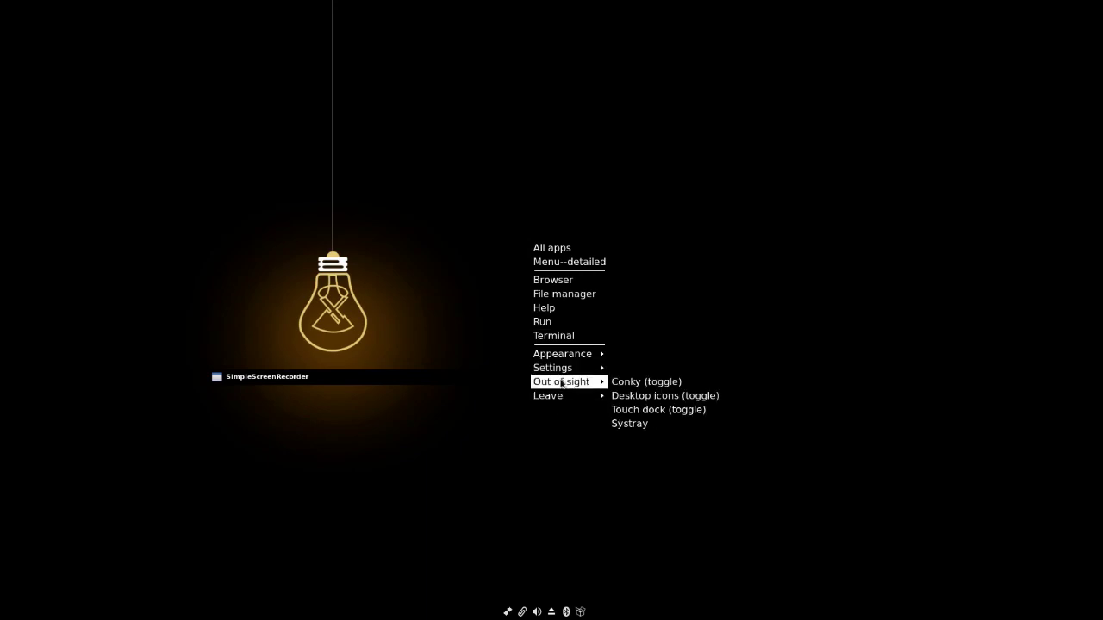
left_click(622, 382)
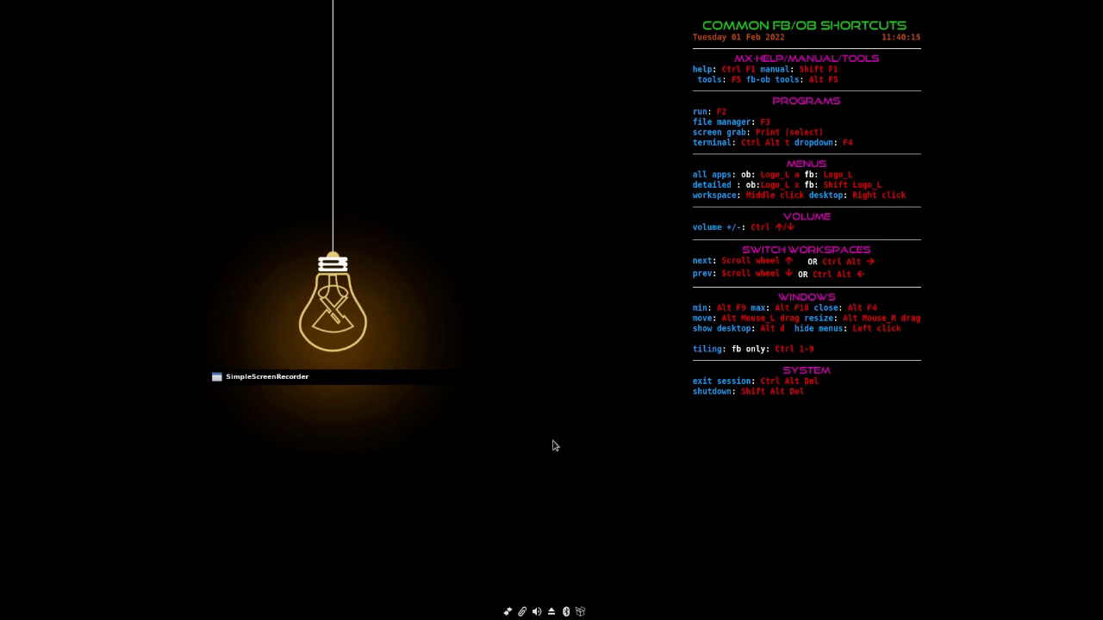
scroll(550, 438, "down", 1)
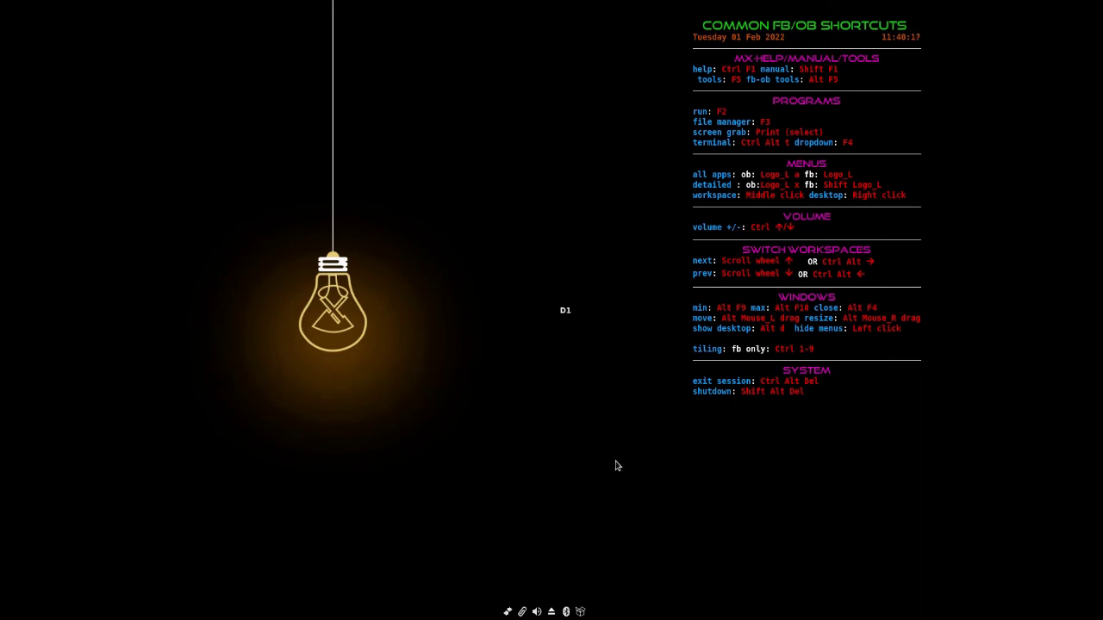